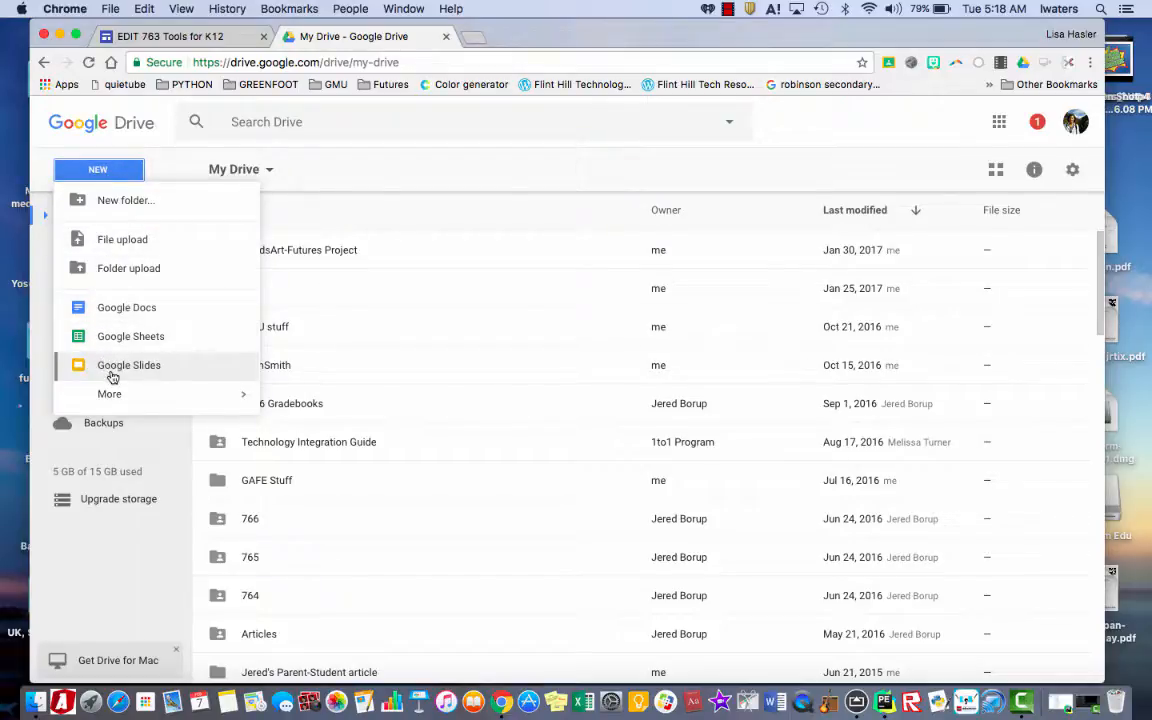
Step: Create a new Google Drawings file from Drive and name it Earth
mouse_move(113, 398)
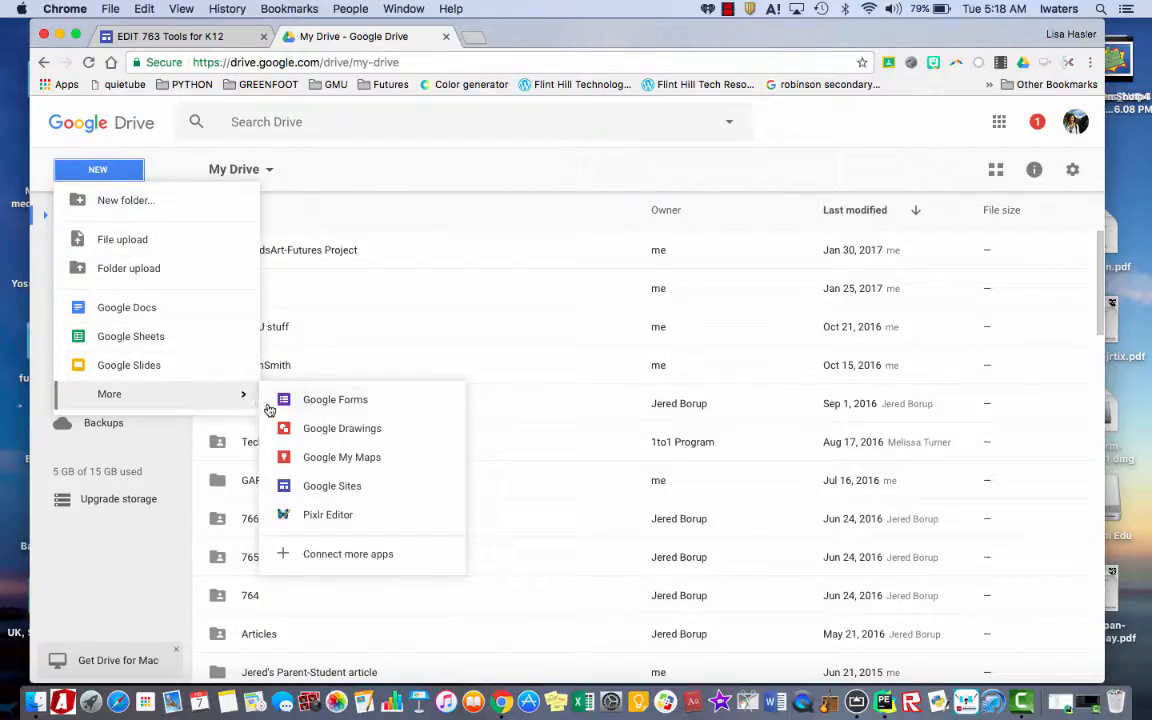
left_click(311, 437)
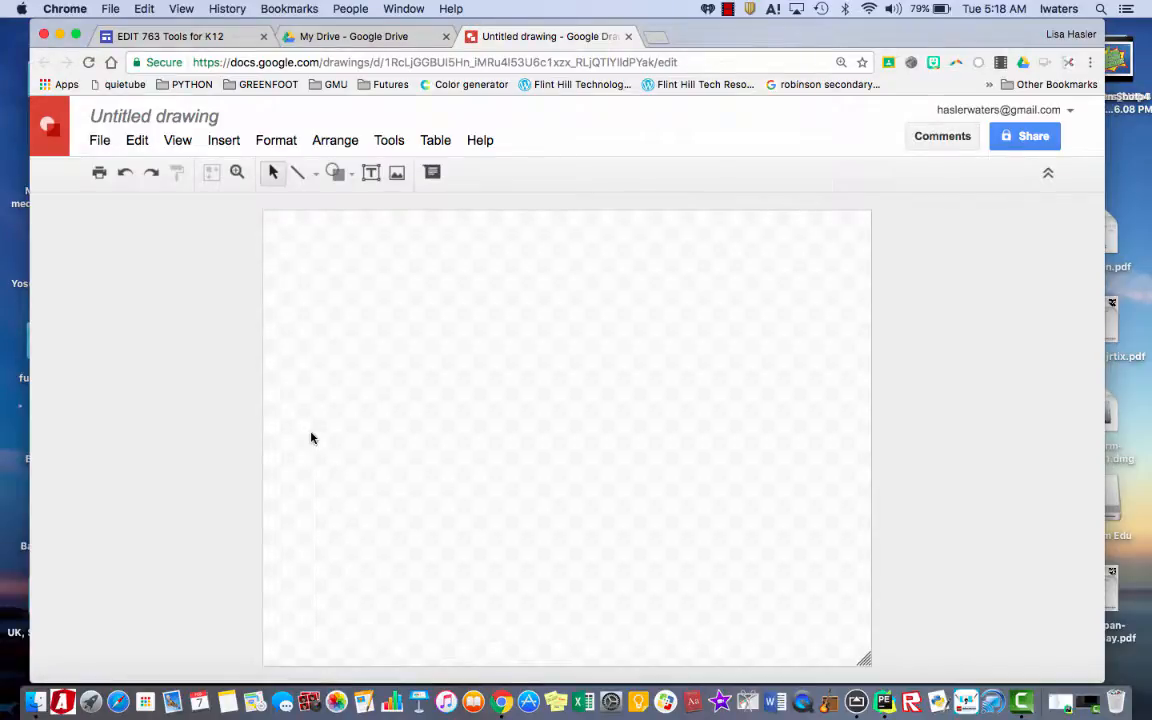
left_click(147, 115)
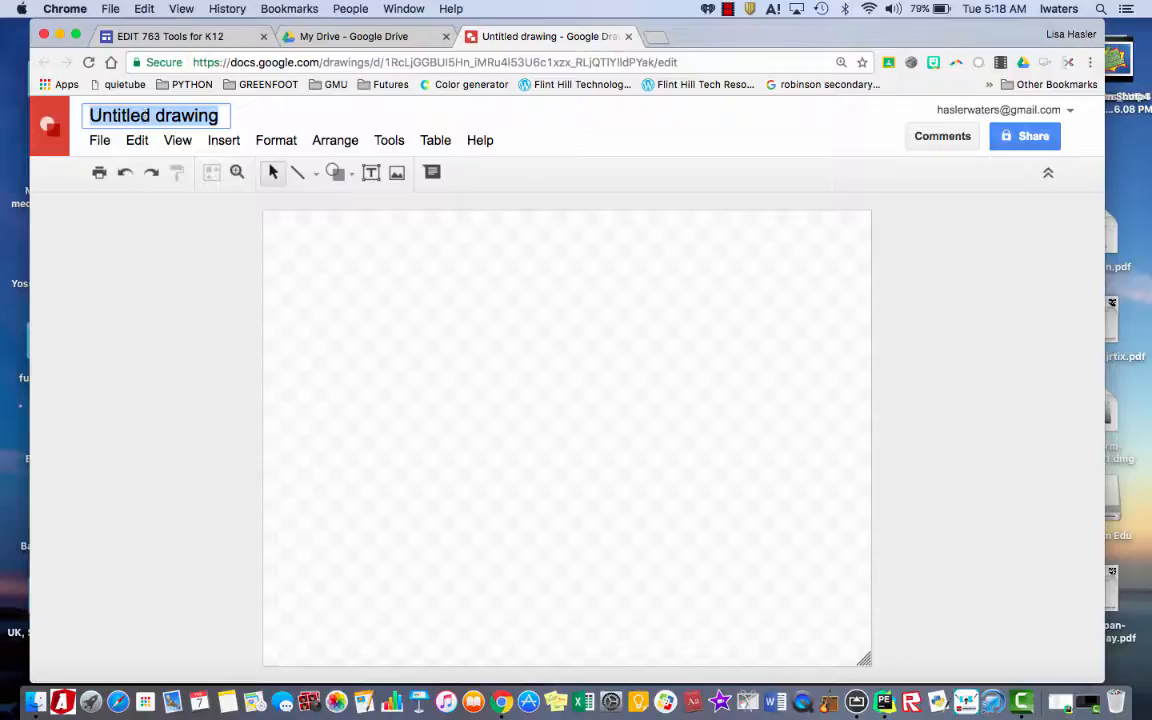
type("Earth")
key("Return")
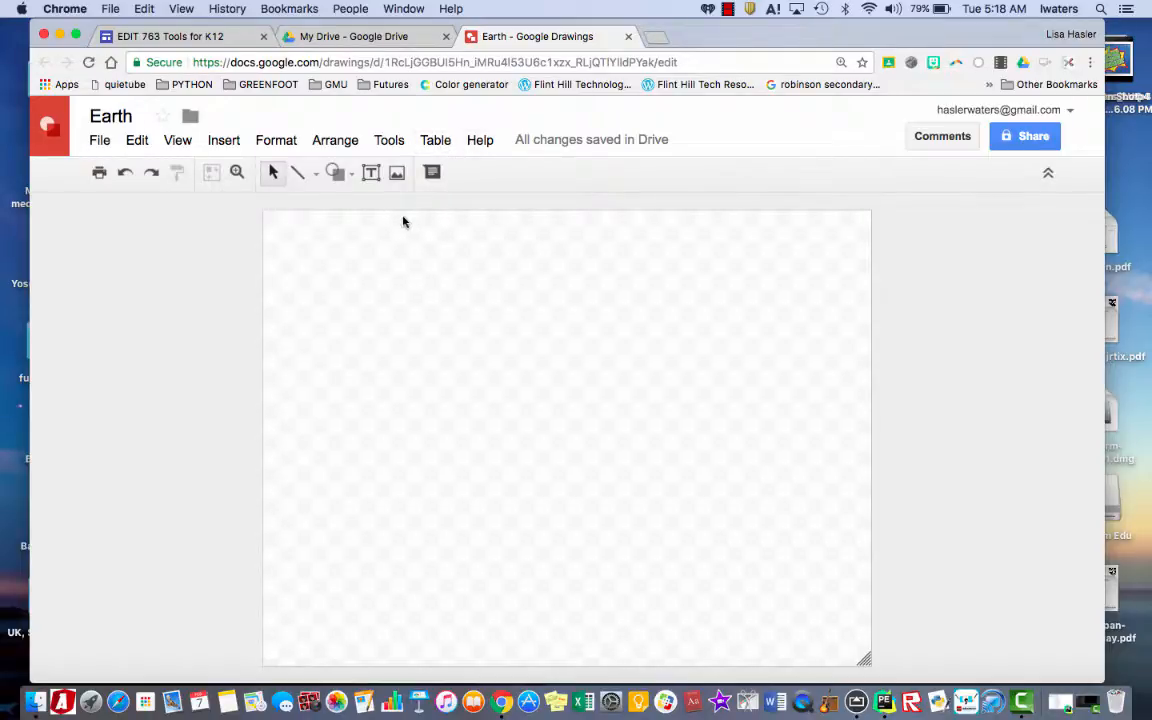
left_click(343, 177)
mouse_move(355, 207)
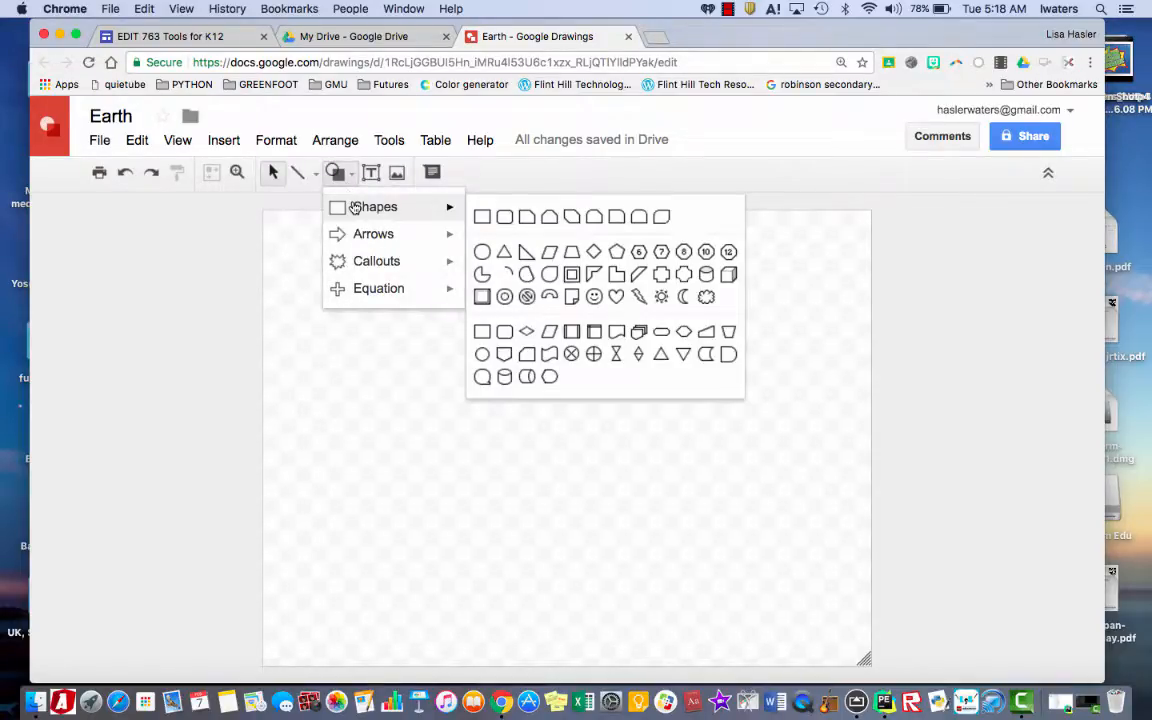
mouse_move(358, 268)
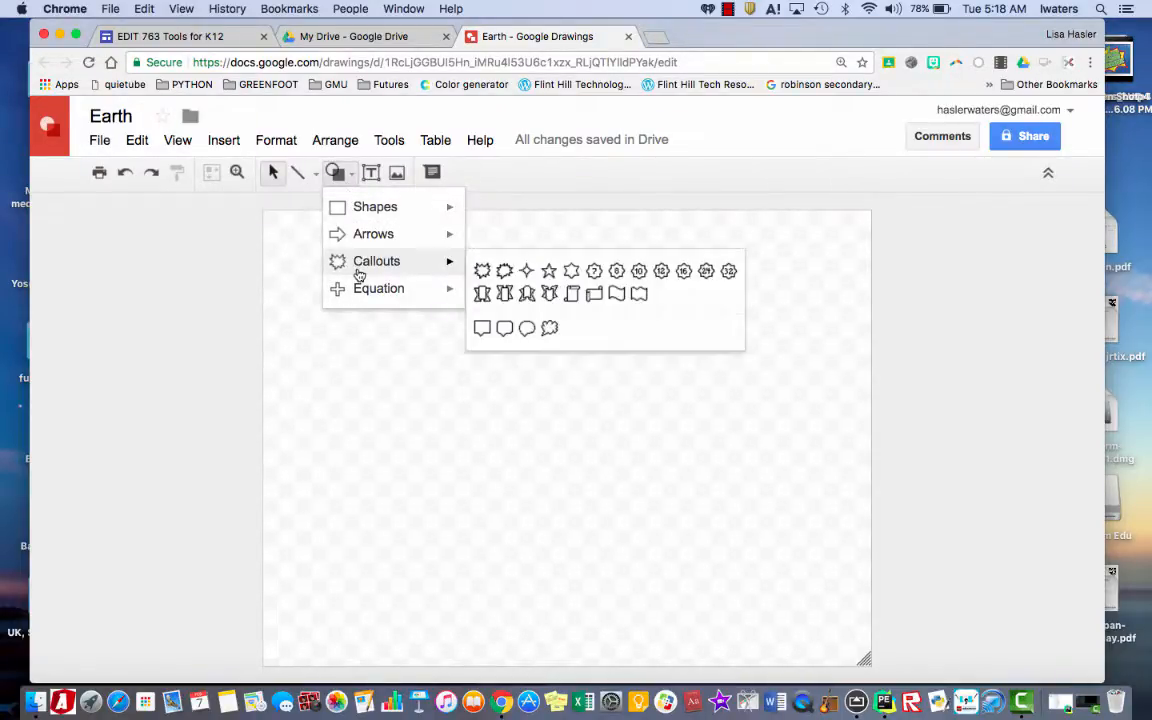
mouse_move(375, 238)
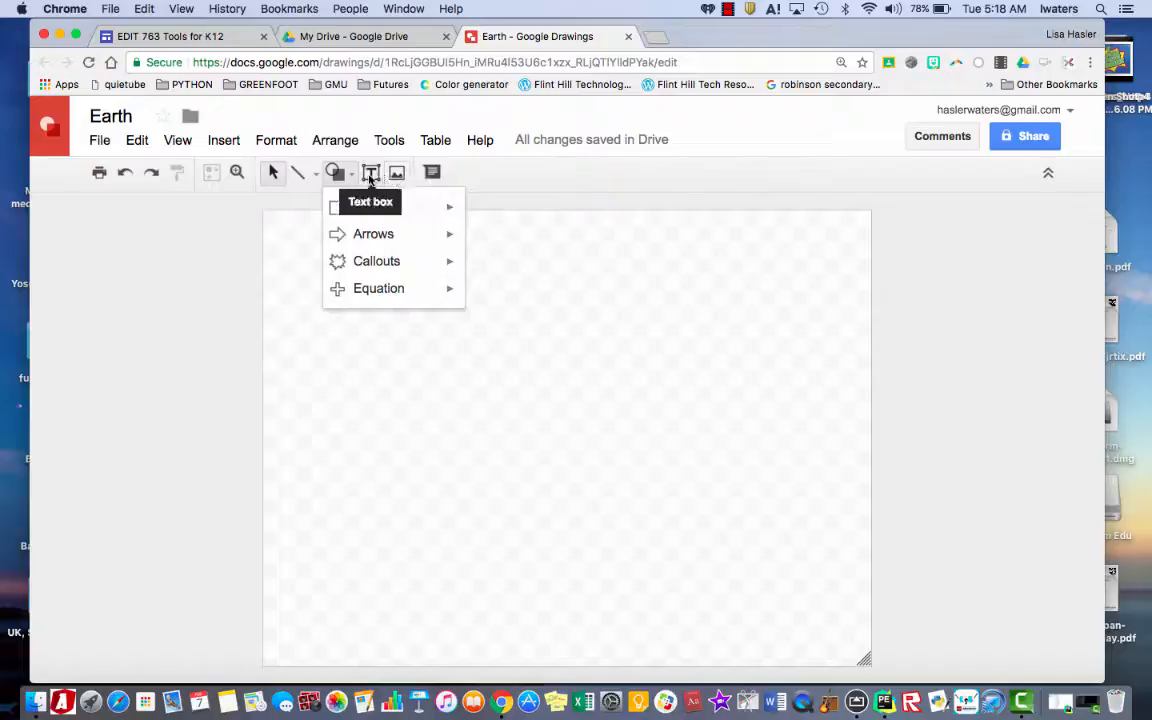
left_click(370, 174)
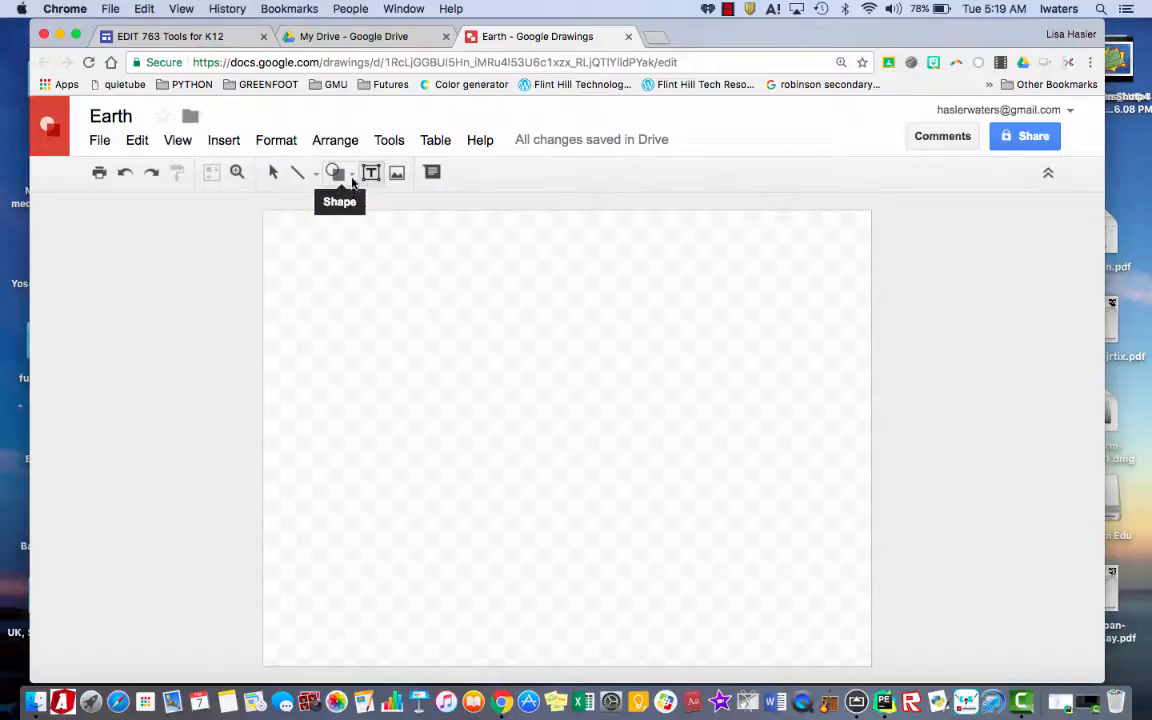
Step: Draw a large oval in the middle of the canvas and make its fill transparent
left_click(352, 180)
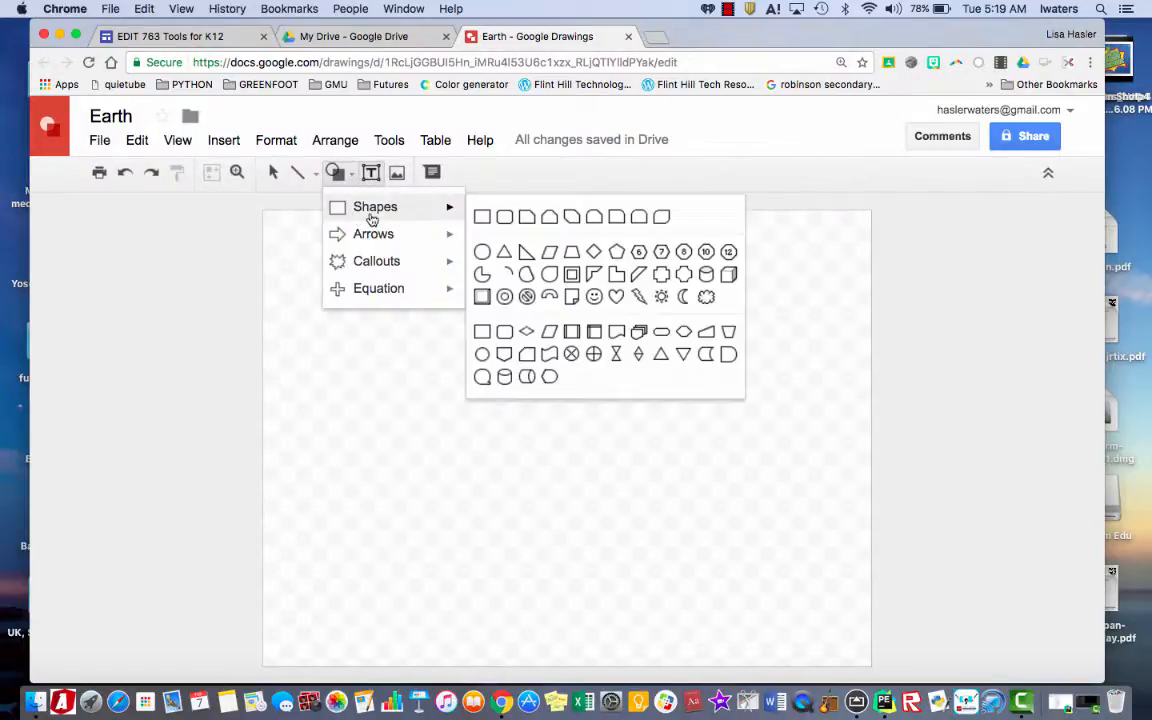
left_click(481, 253)
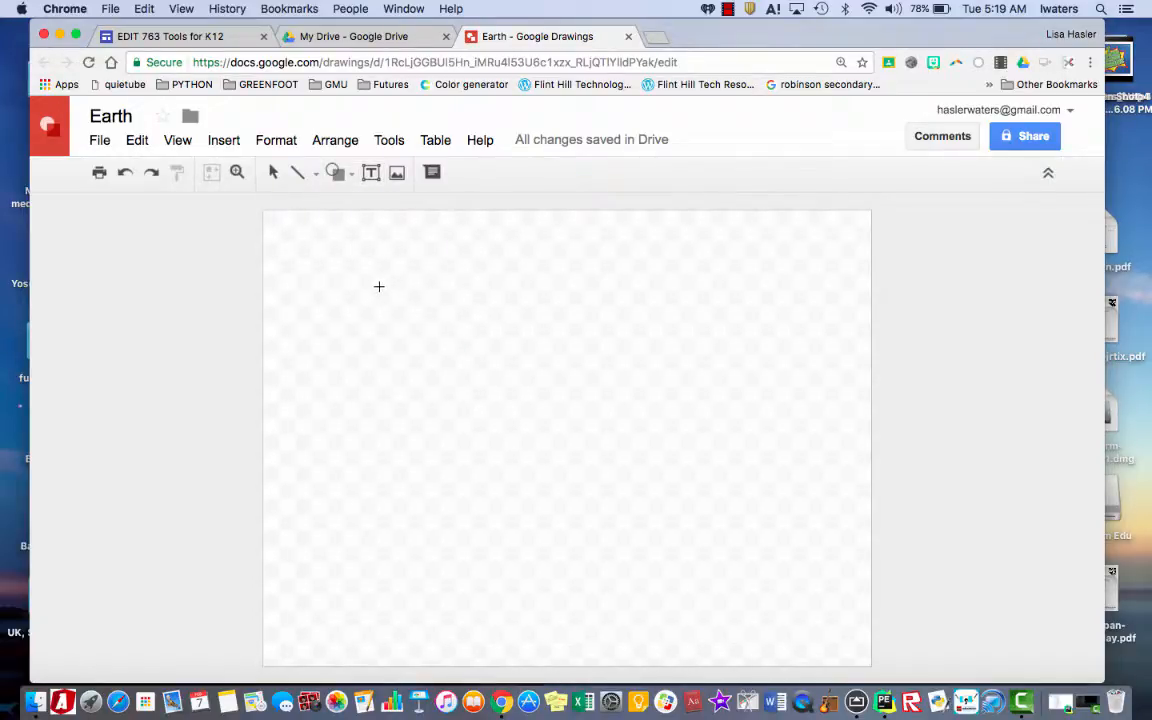
left_click_drag(374, 282, 764, 620)
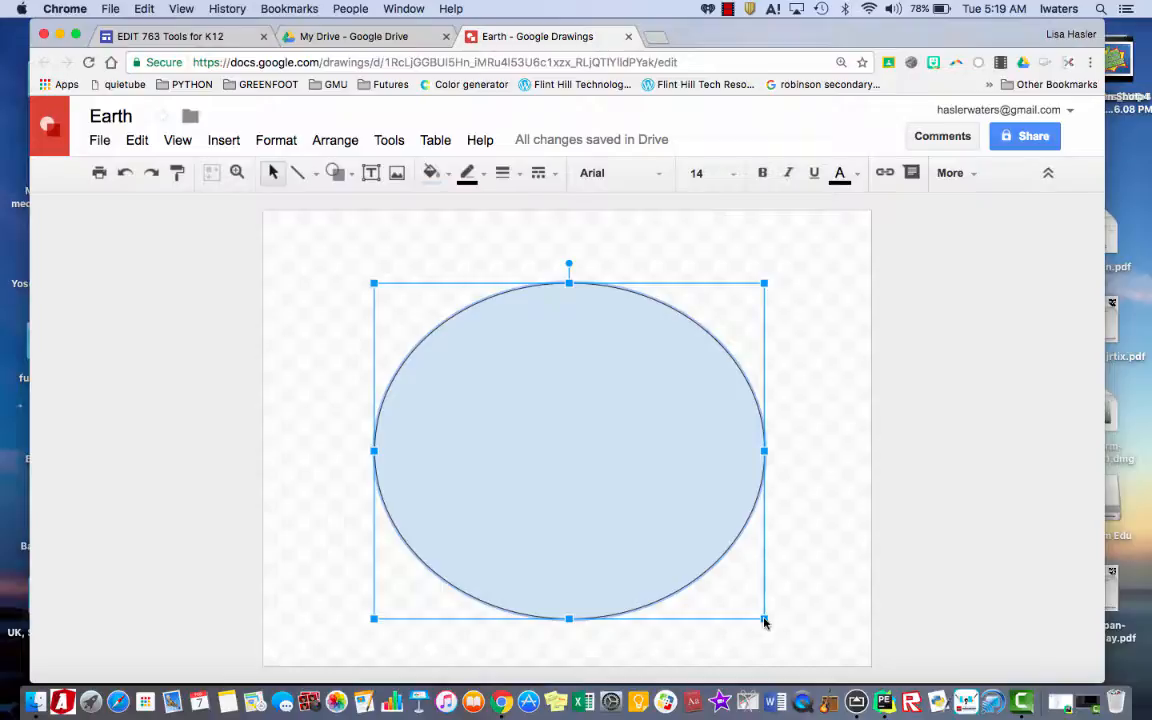
left_click(449, 175)
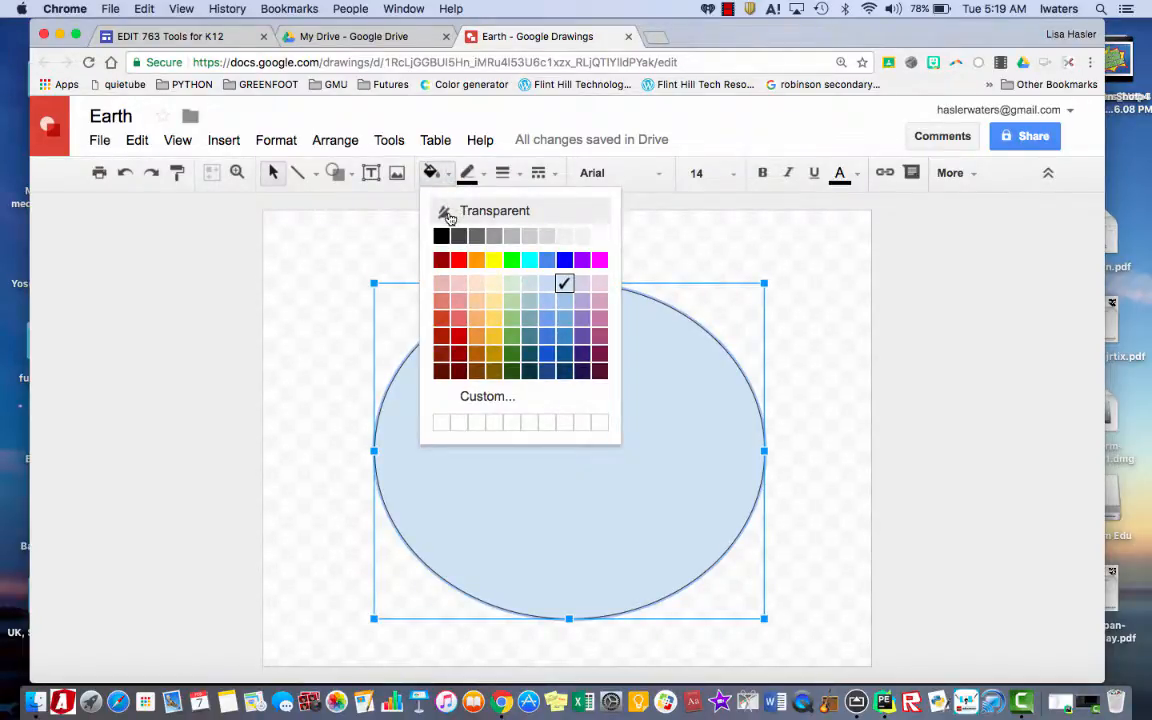
left_click(449, 217)
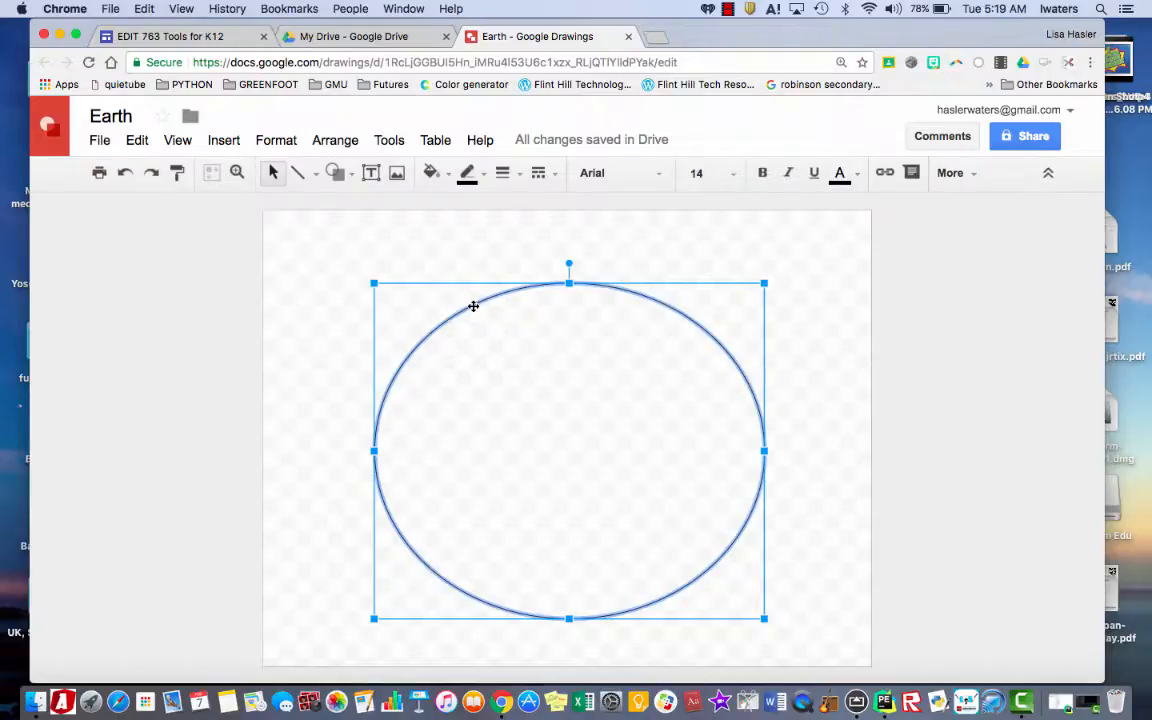
Step: Set the oval's outline to the darkest cyan shade with a 3px weight, keeping the solid line style
left_click(485, 175)
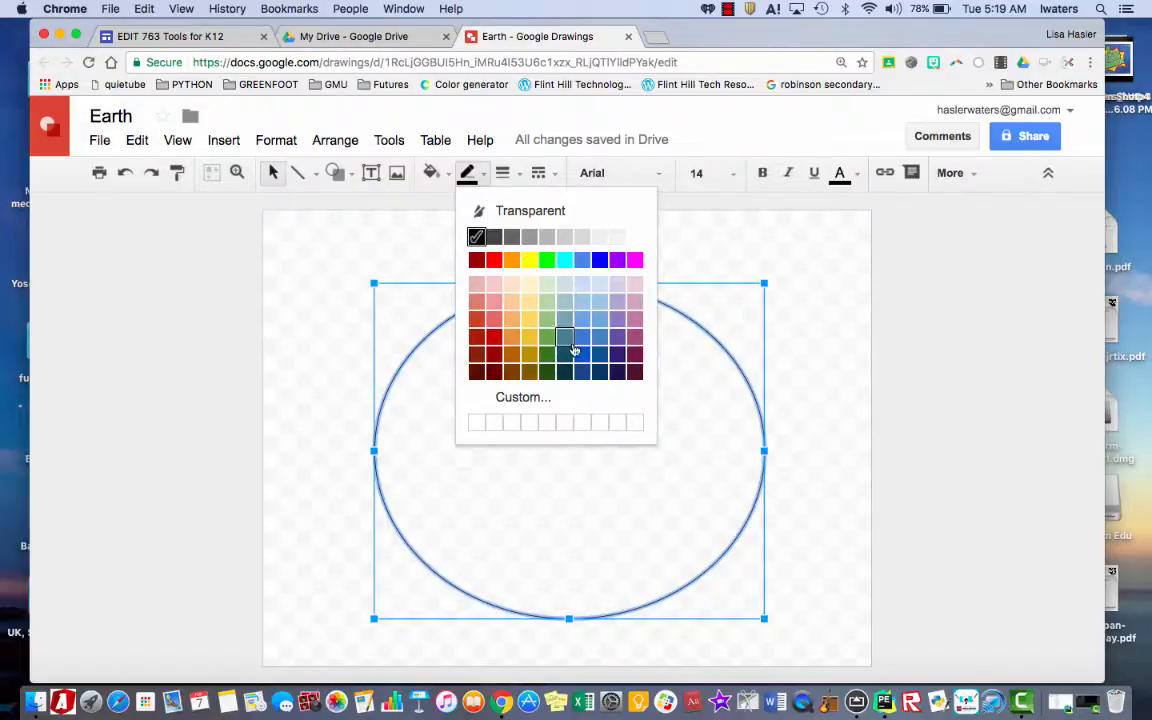
left_click(564, 376)
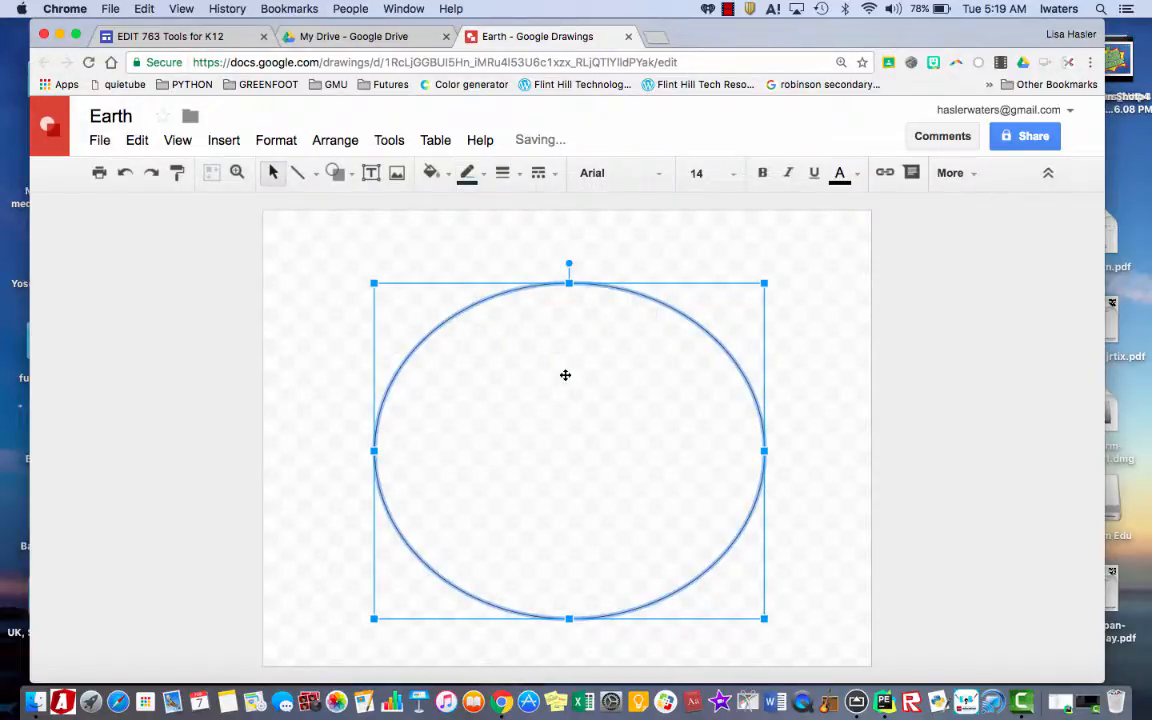
left_click(514, 181)
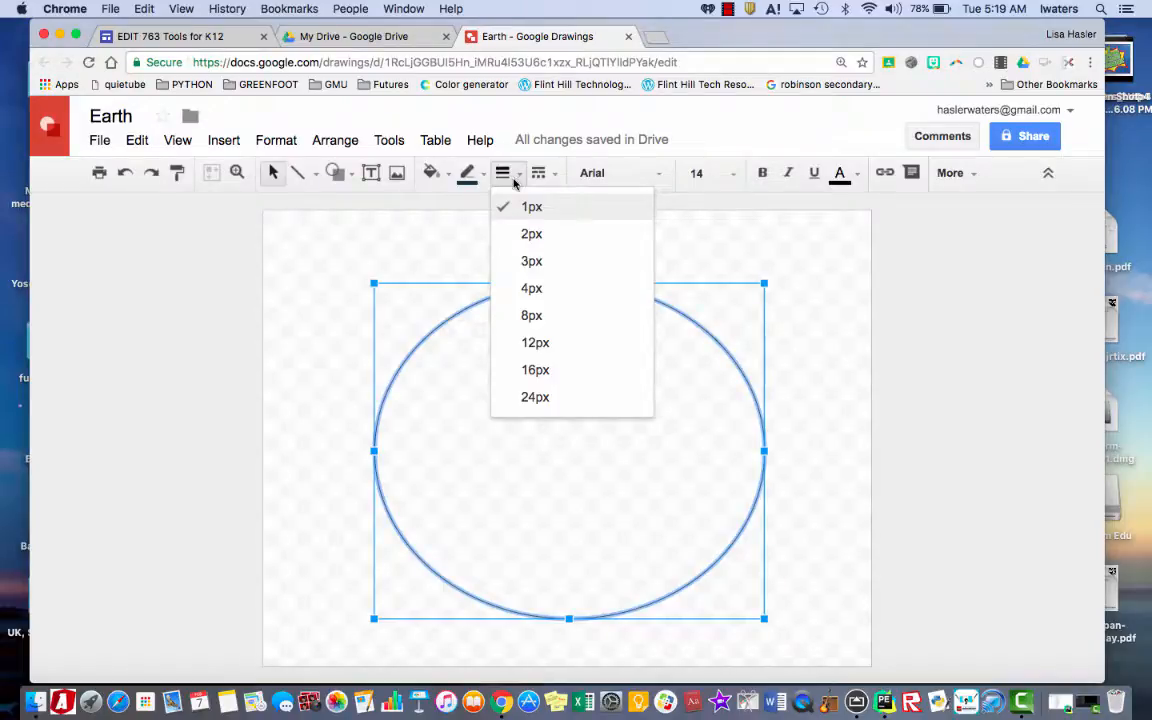
left_click(531, 262)
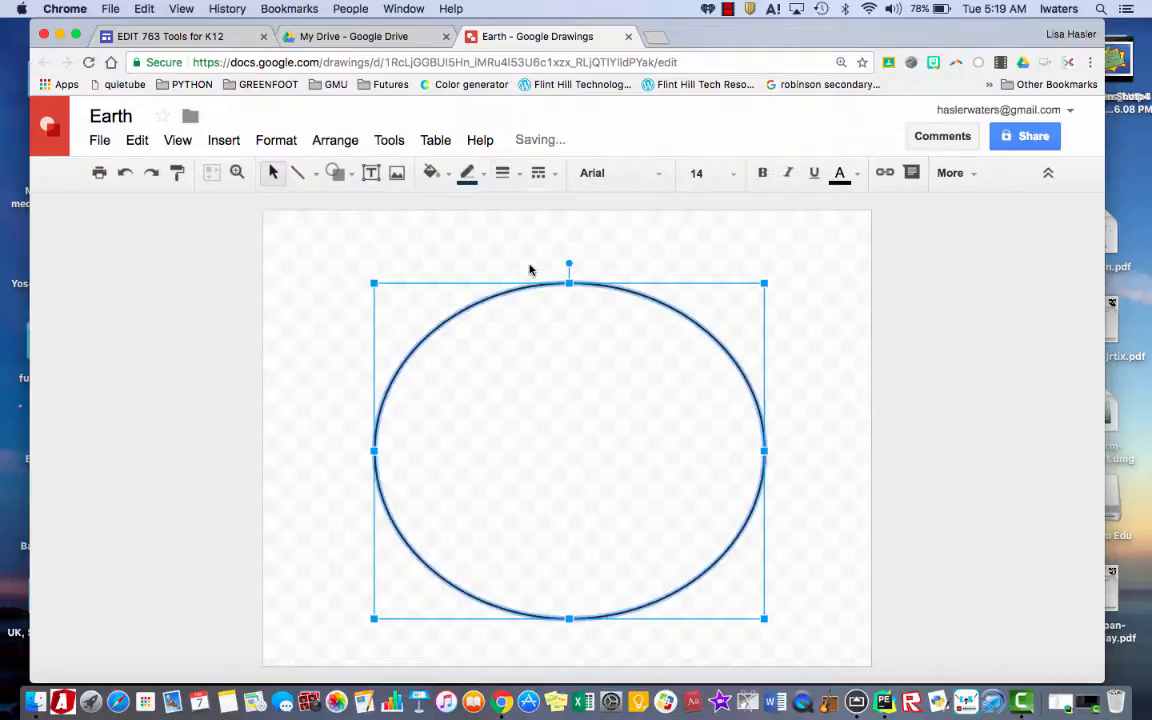
left_click(556, 175)
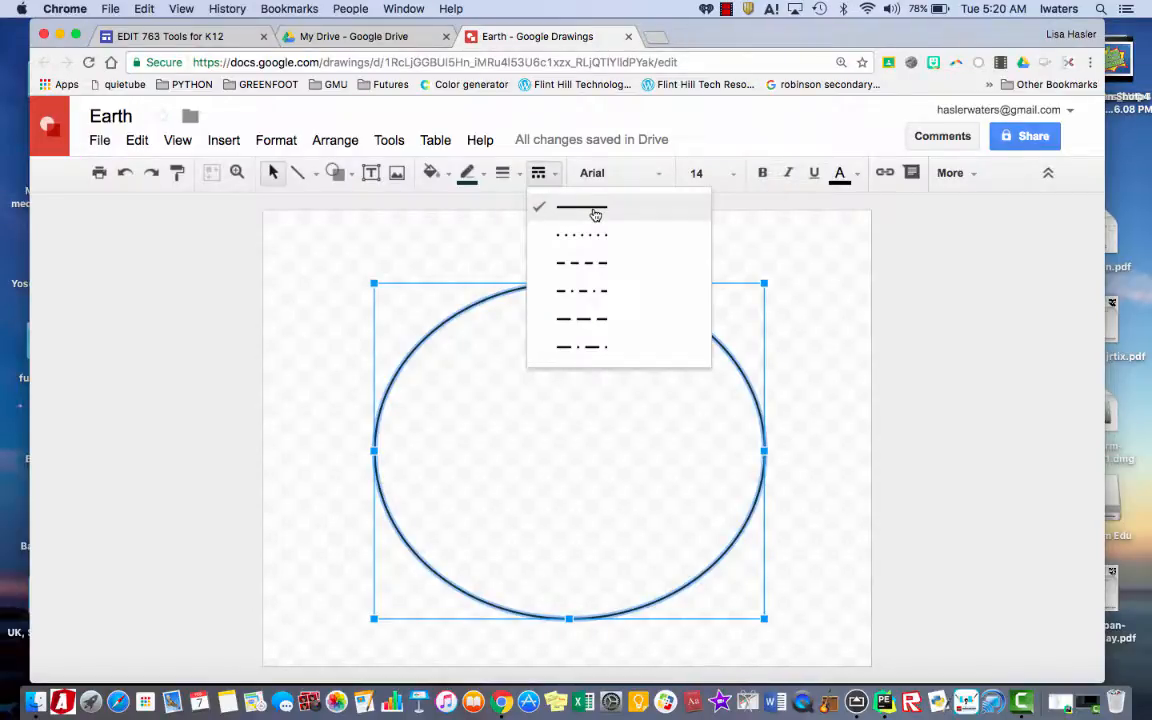
left_click(795, 268)
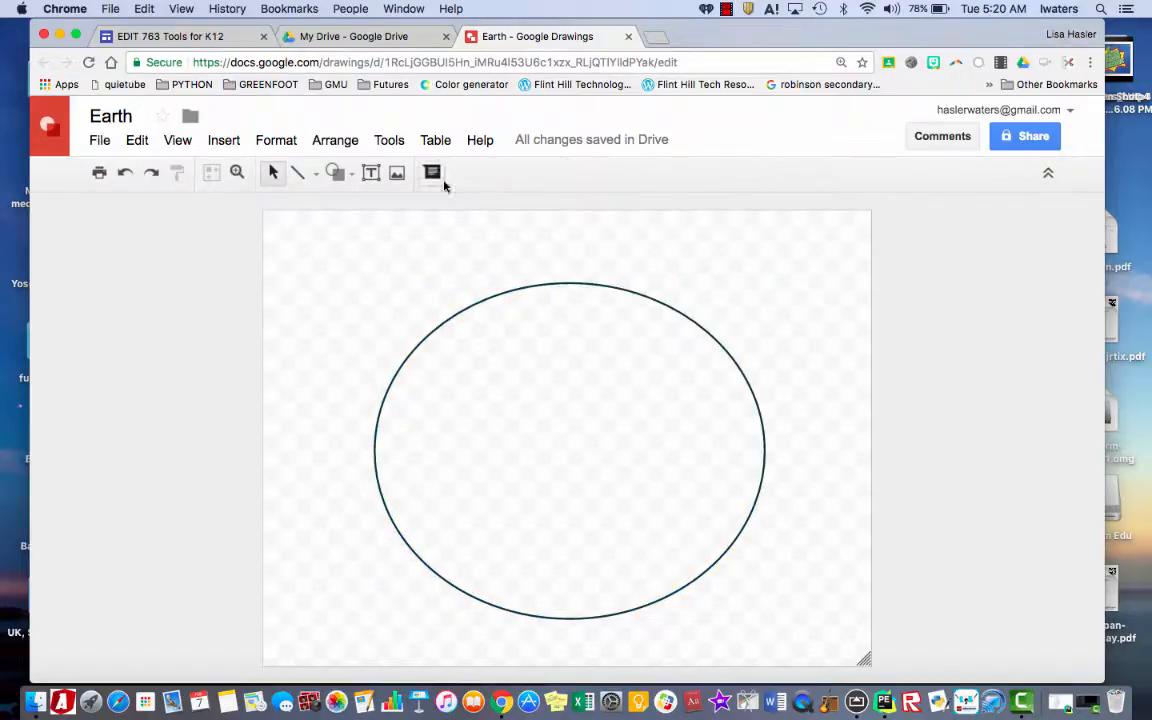
Step: Add a text box above the oval containing "Earth's Crust!"
left_click(371, 175)
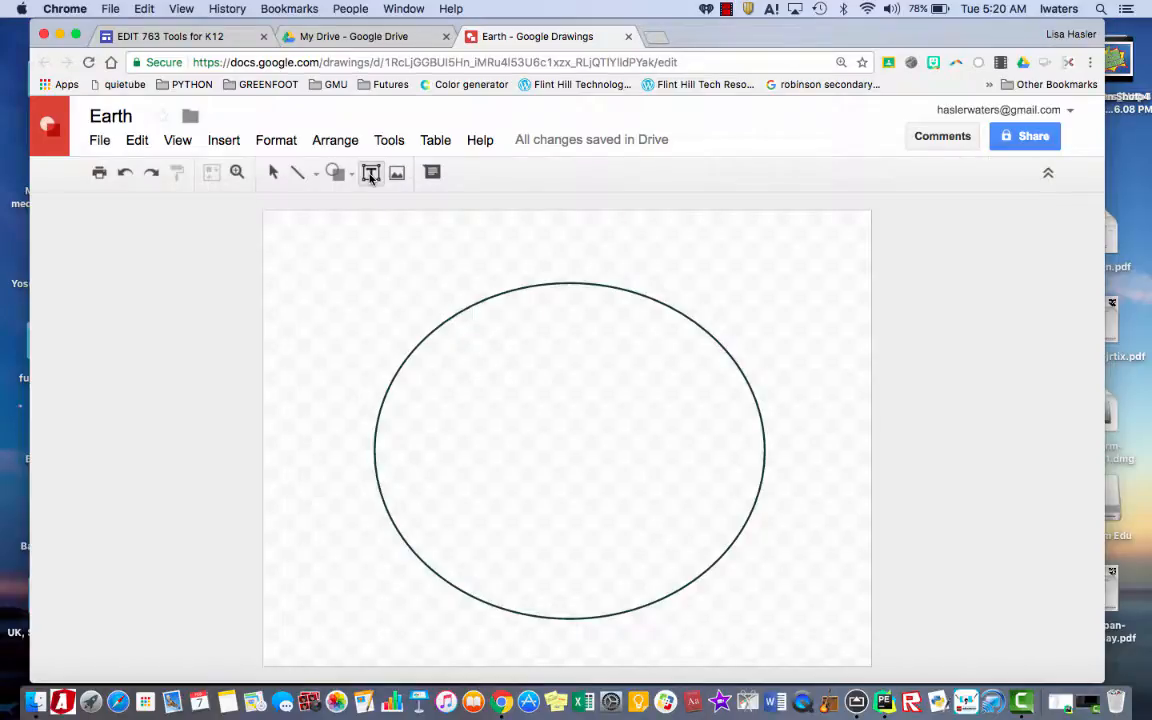
left_click(273, 173)
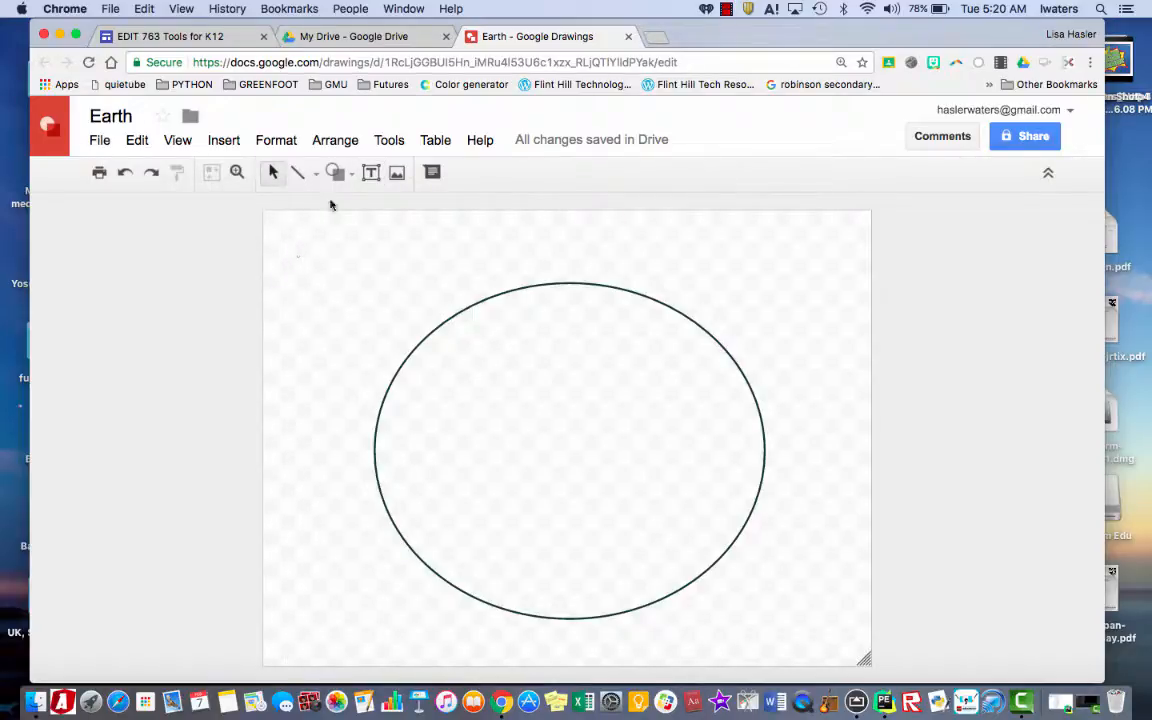
left_click(371, 174)
left_click(310, 238)
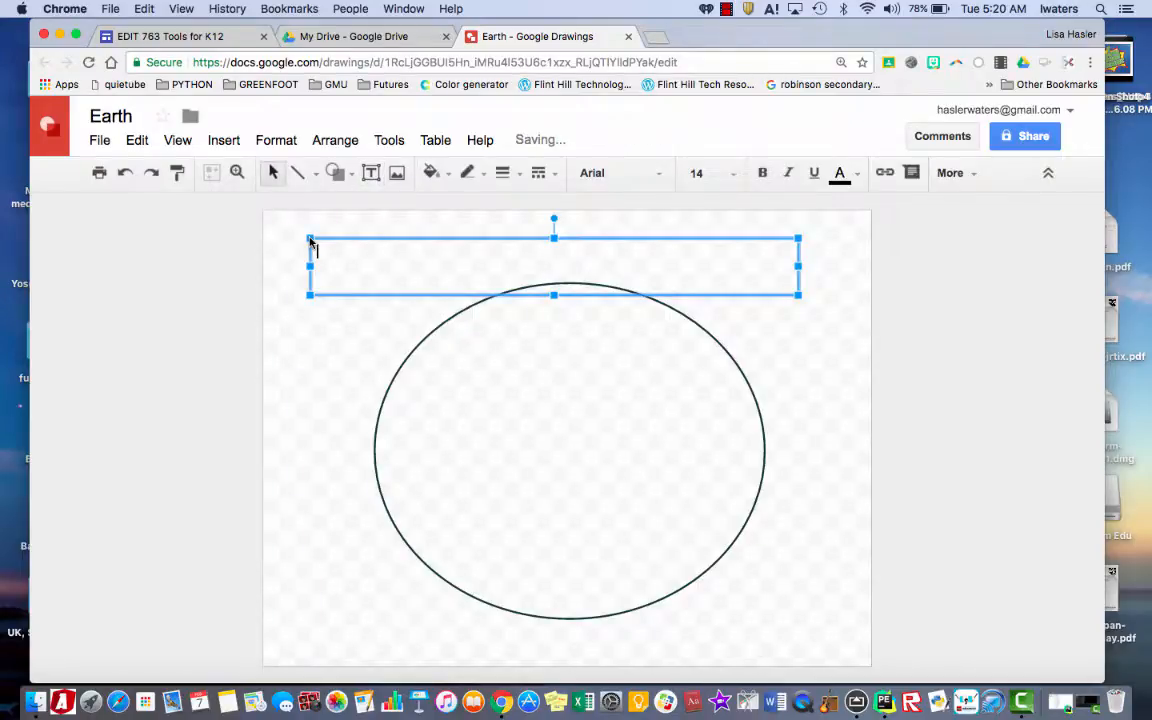
type("Earth's Crust!")
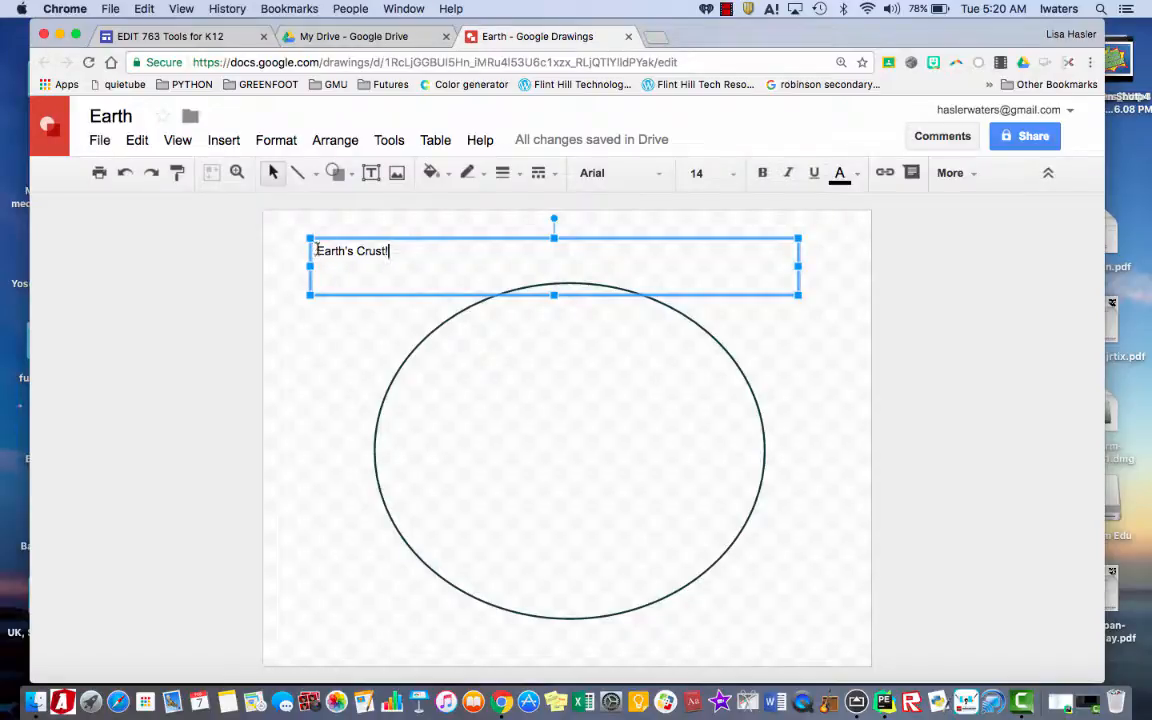
Step: Format the "Earth's Crust!" text in Comic Sans MS, size 30, with a bright blue colour
left_click_drag(316, 251, 390, 259)
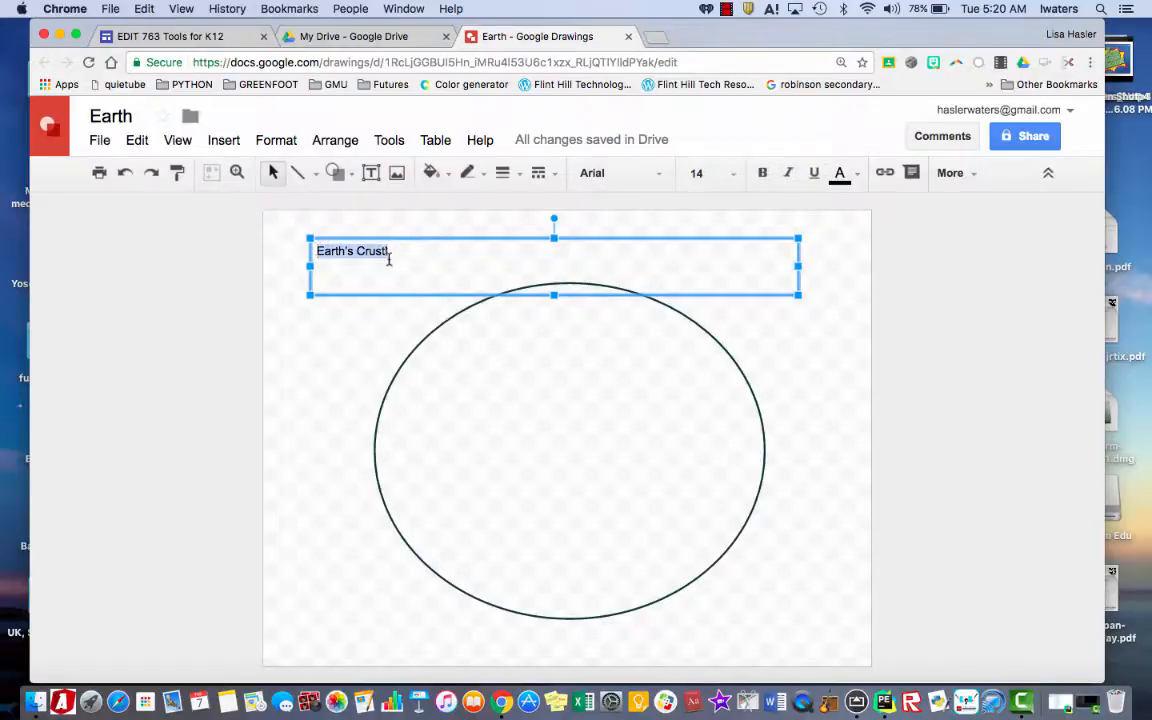
left_click(665, 174)
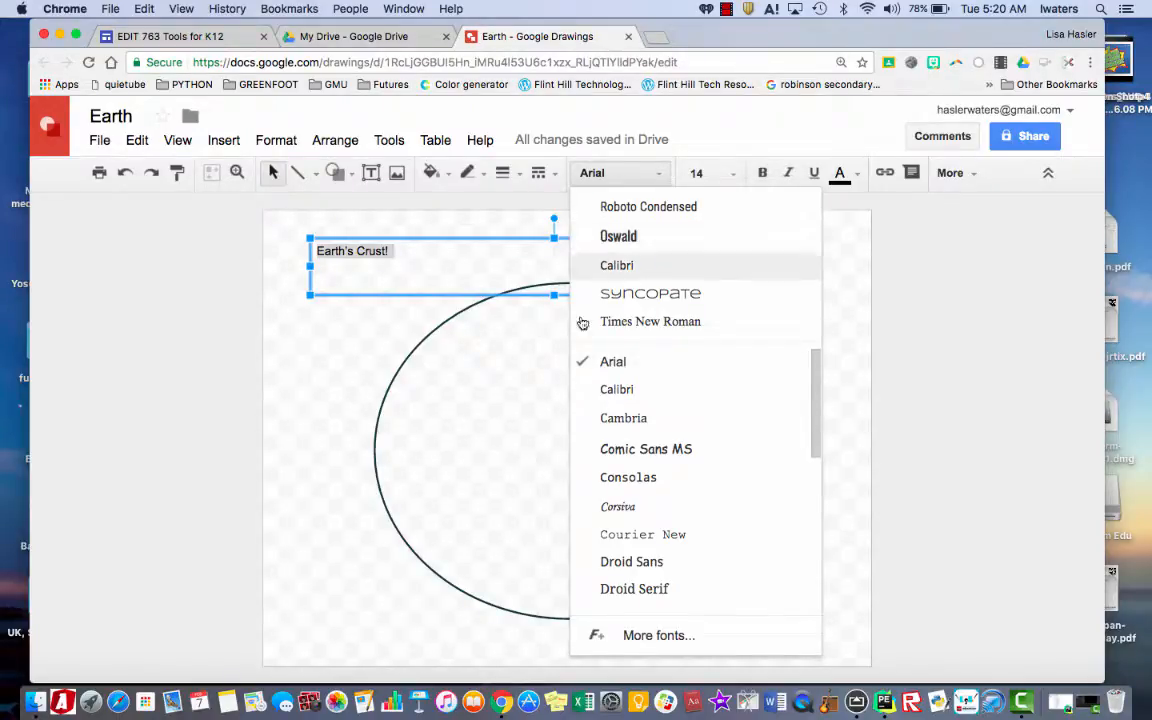
left_click(598, 456)
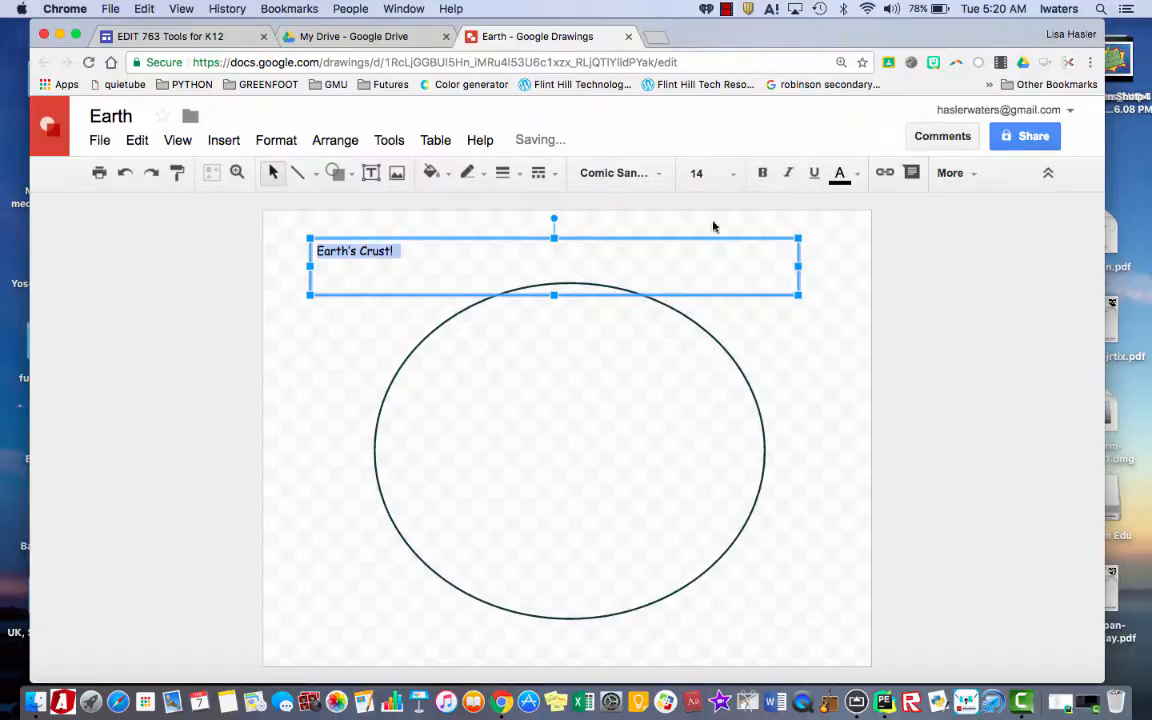
left_click(734, 176)
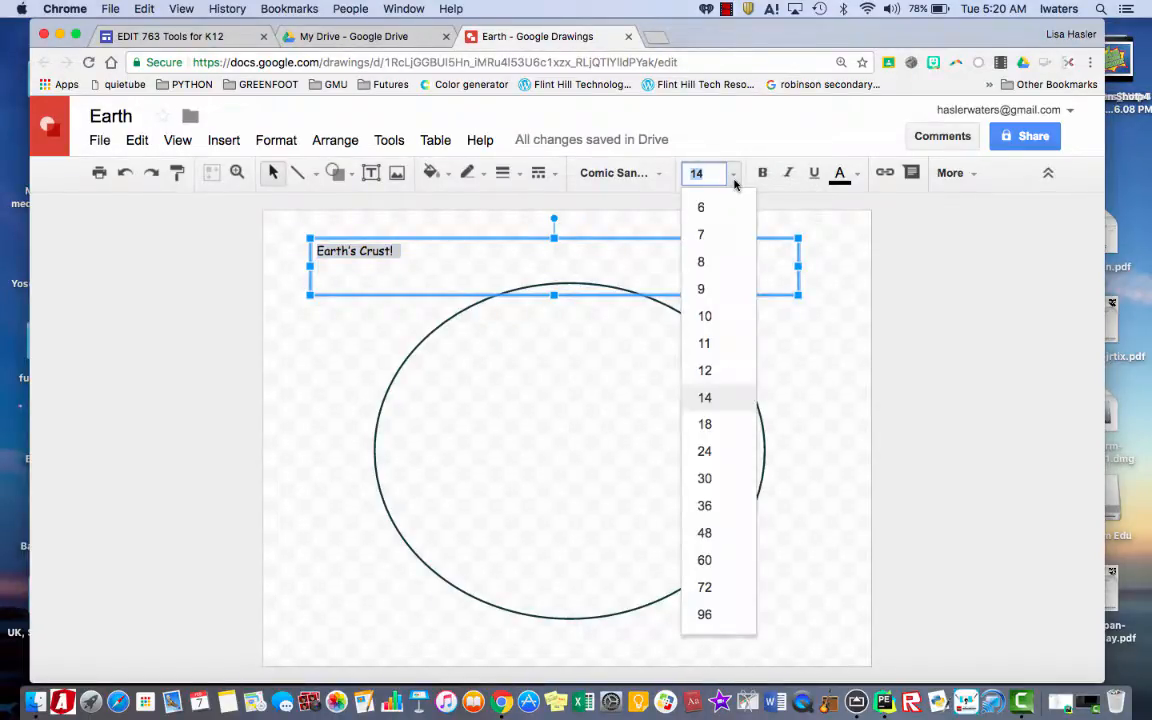
left_click(705, 479)
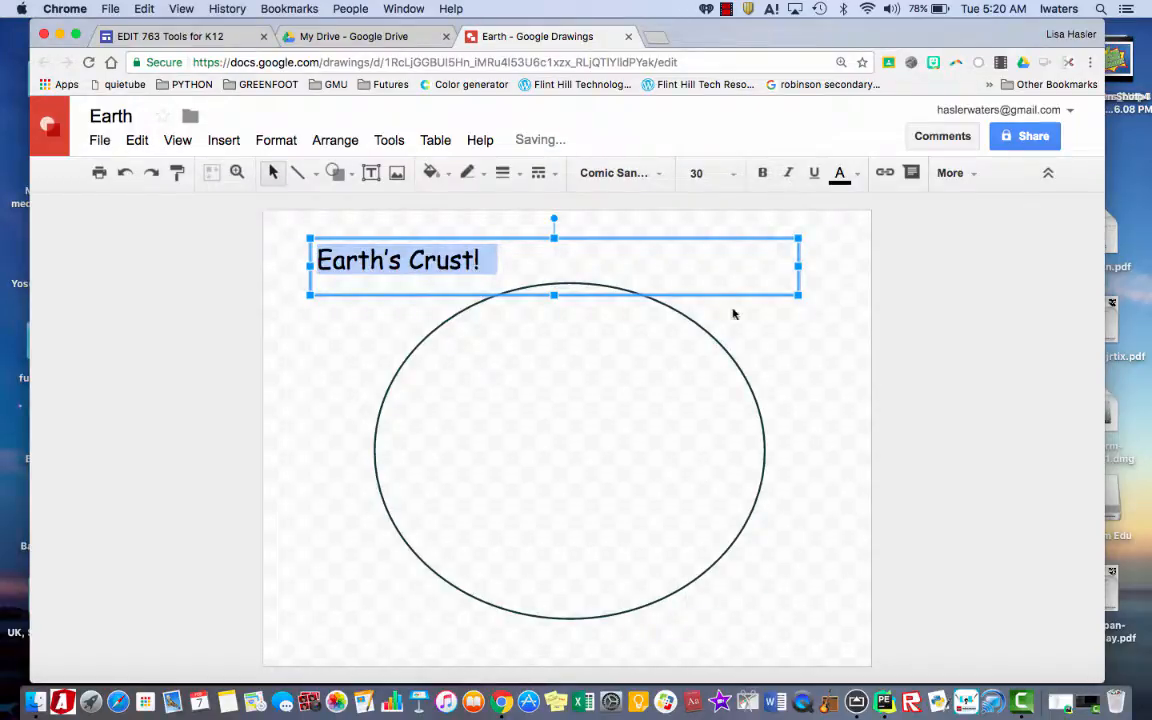
left_click(858, 178)
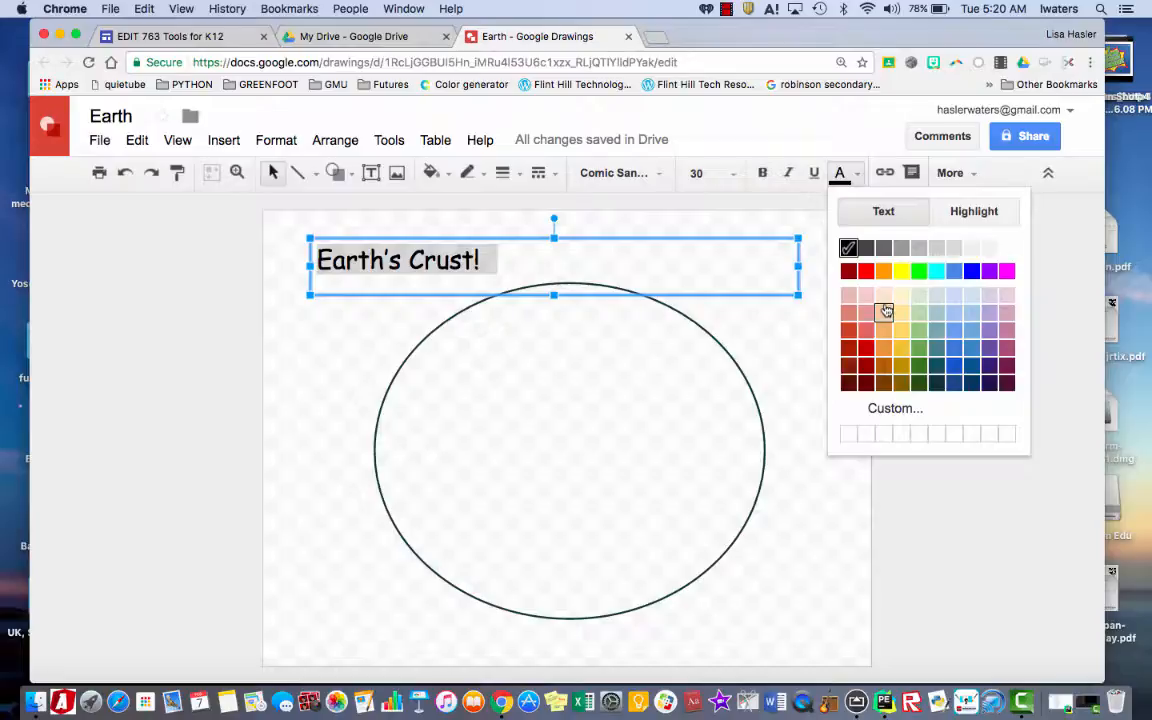
left_click(971, 274)
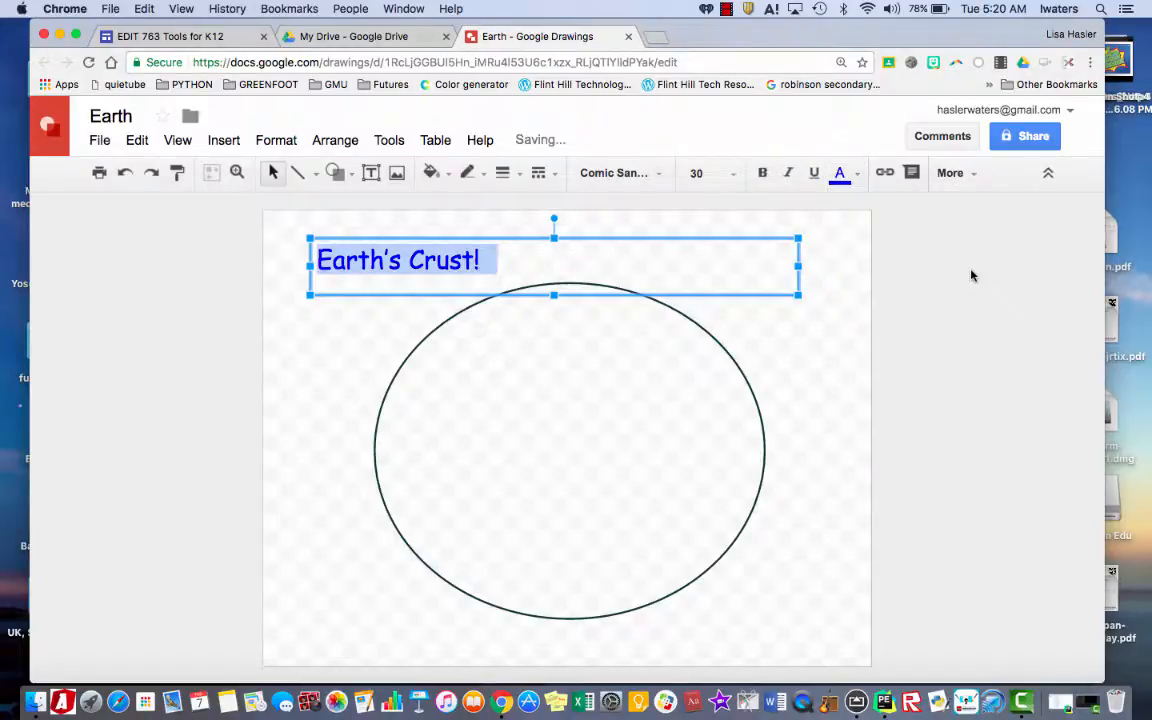
Step: Narrow the "Earth's Crust!" text box to fit its text and move it towards the canvas's upper-left corner
left_click(797, 266)
left_click_drag(797, 266, 497, 253)
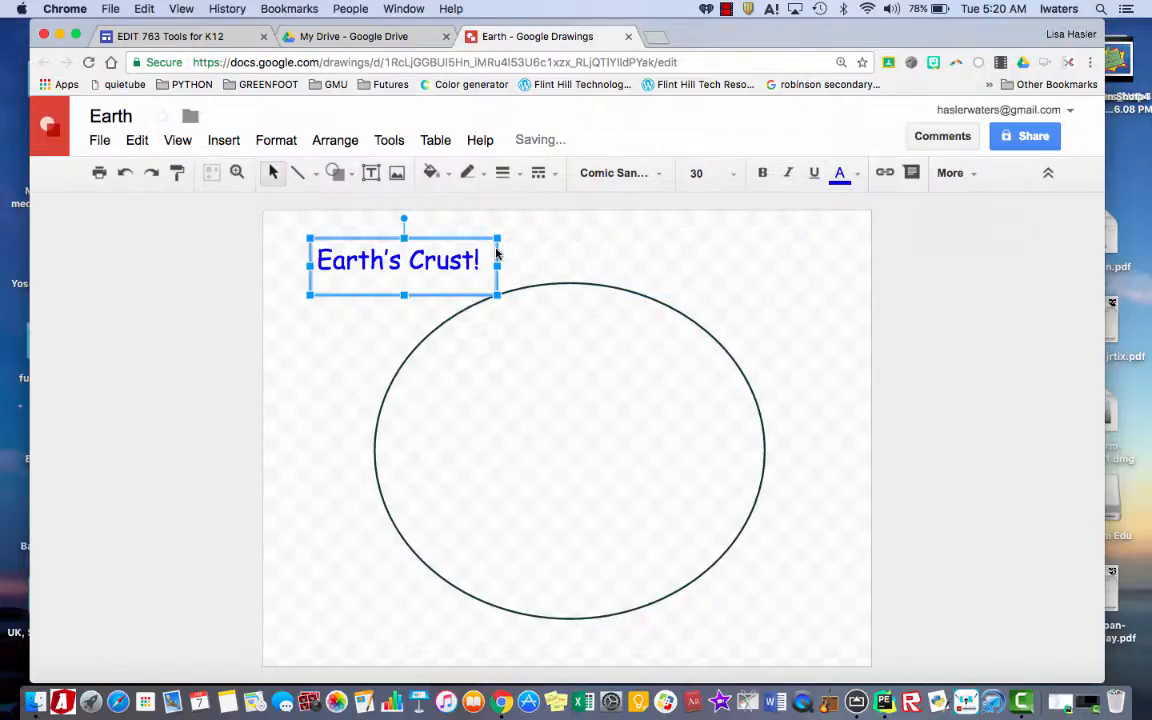
left_click_drag(384, 236, 353, 226)
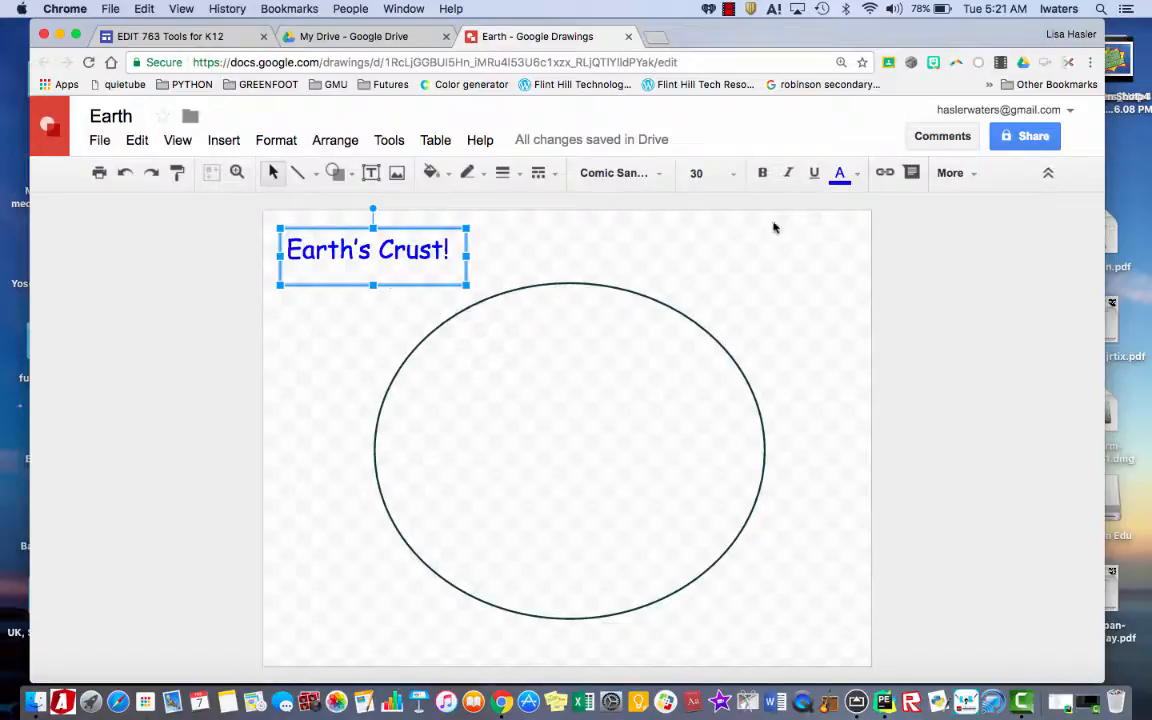
left_click(858, 176)
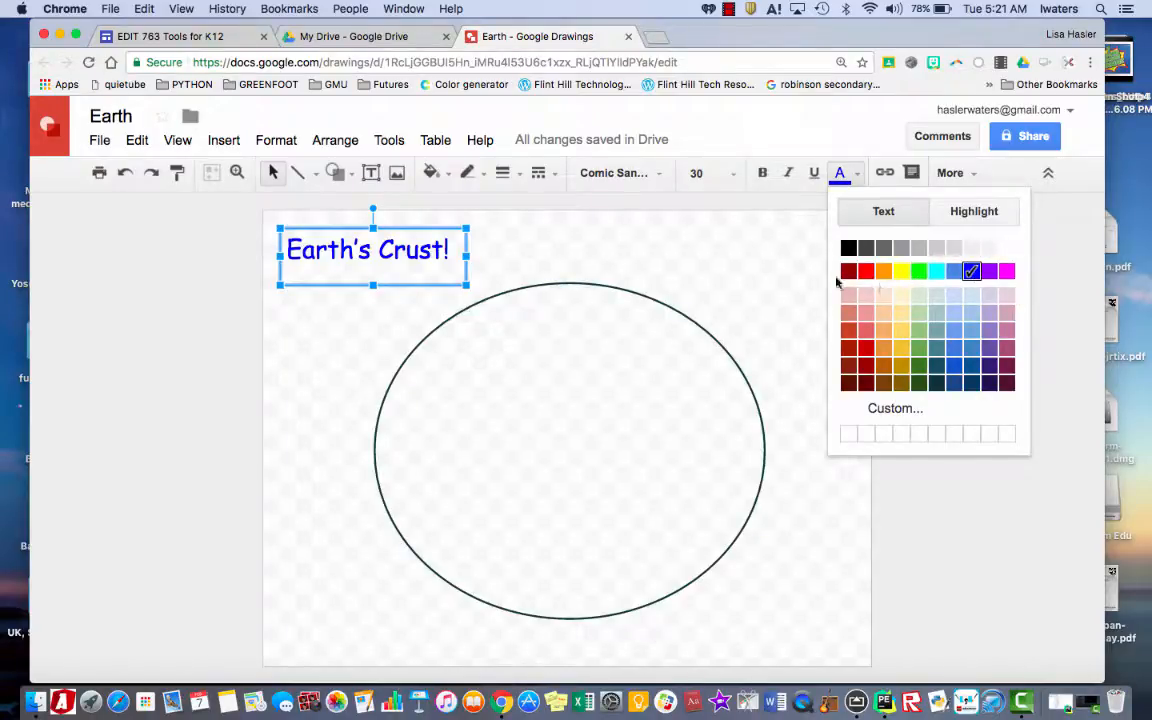
left_click(605, 200)
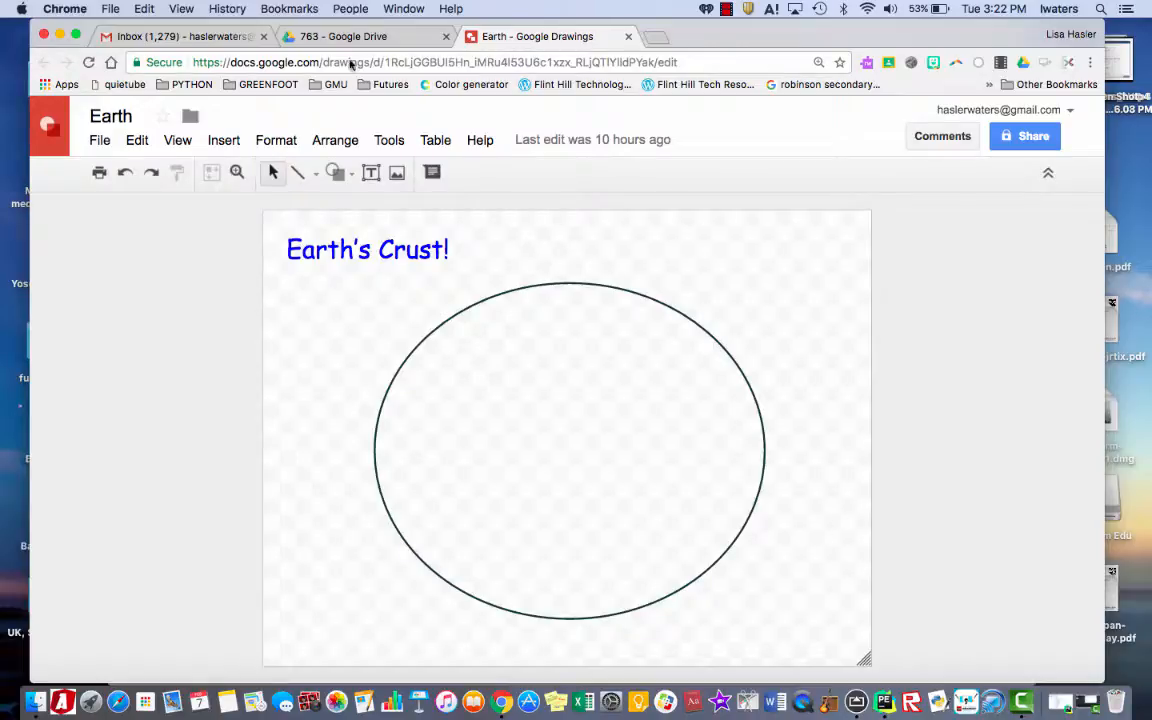
Step: Draw a small circle inside the large oval and move it to the oval's centre, leaving it unrotated
left_click(351, 178)
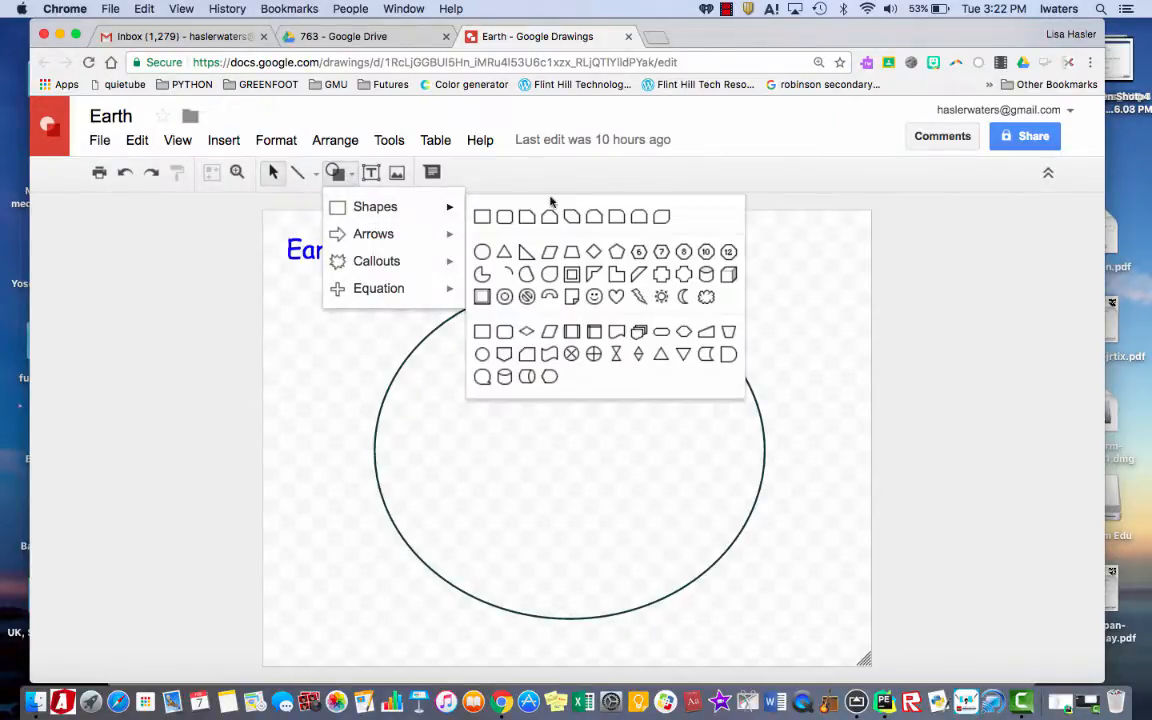
mouse_move(449, 207)
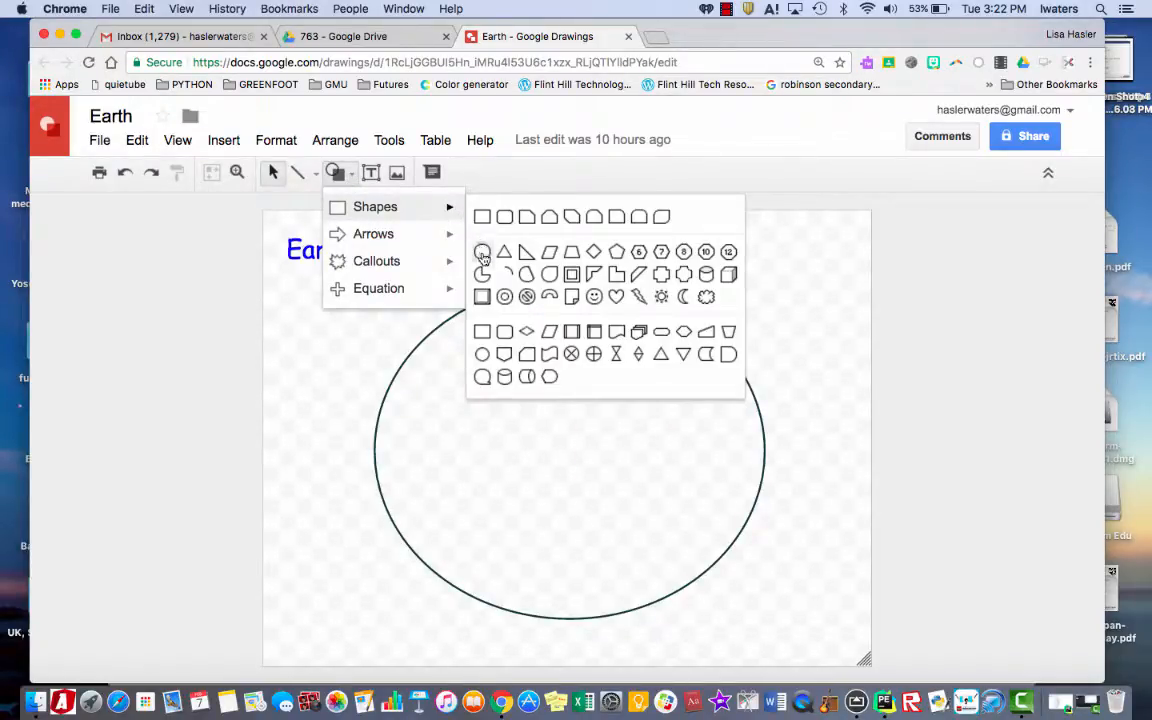
left_click(482, 252)
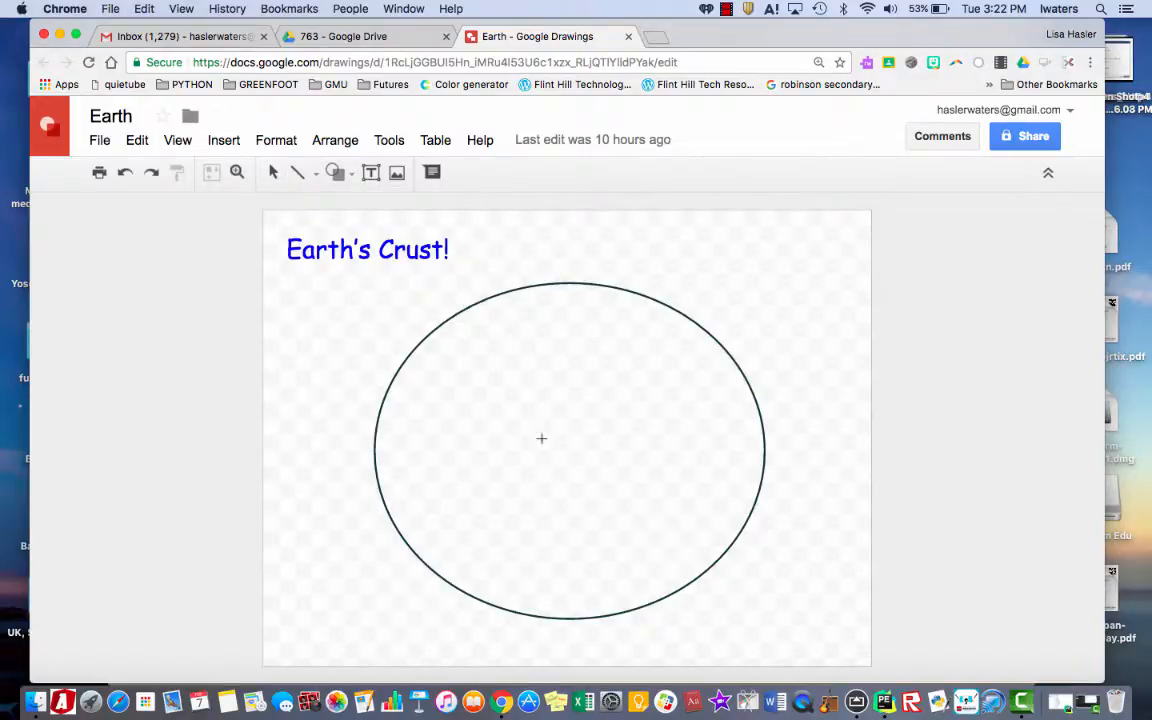
left_click_drag(538, 431, 618, 507)
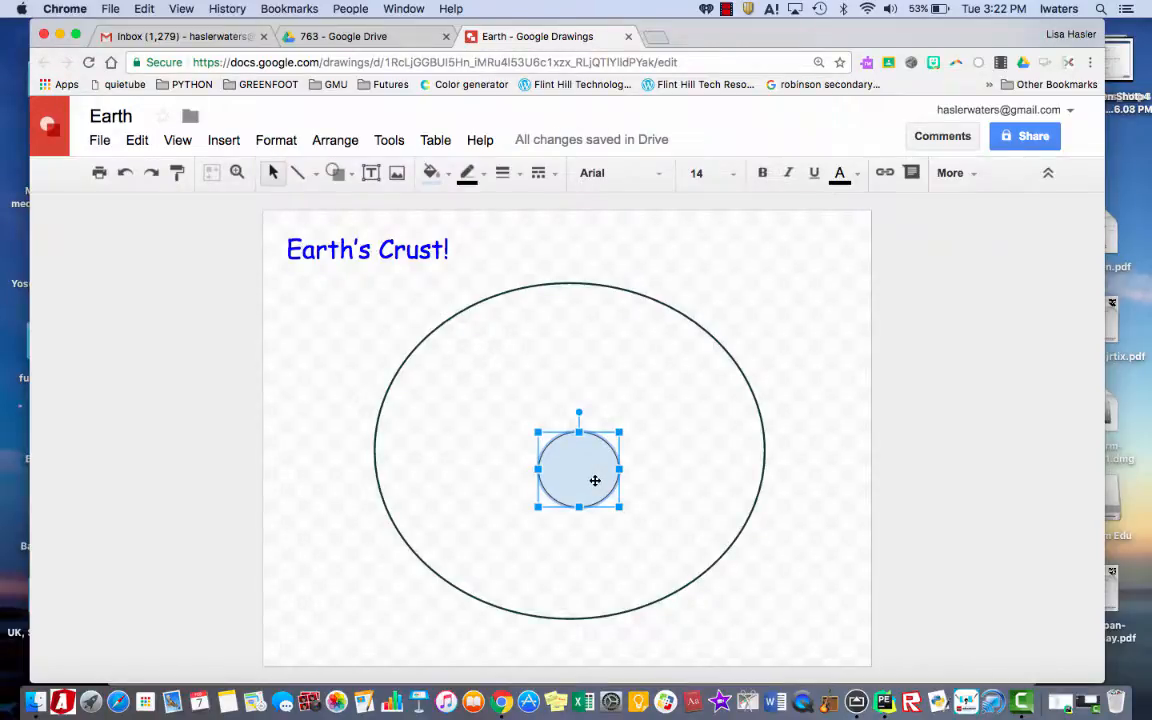
left_click_drag(596, 481, 575, 463)
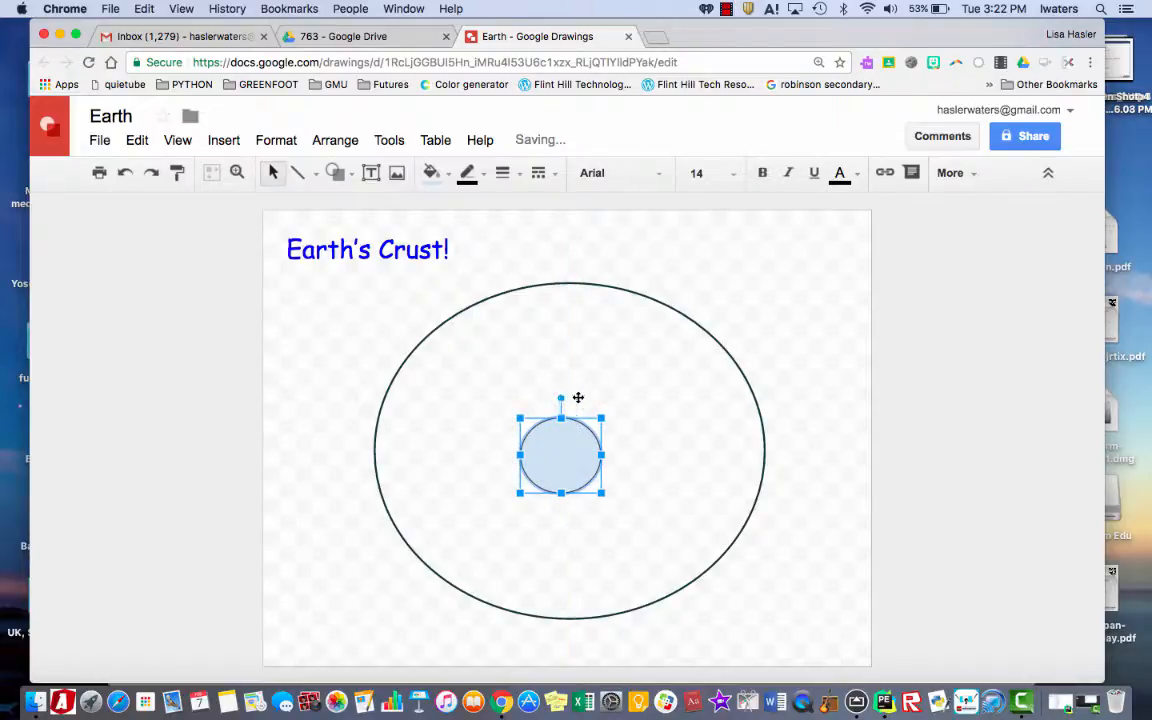
mouse_move(560, 398)
left_mouse_down()
mouse_move(582, 375)
mouse_move(581, 404)
left_mouse_up()
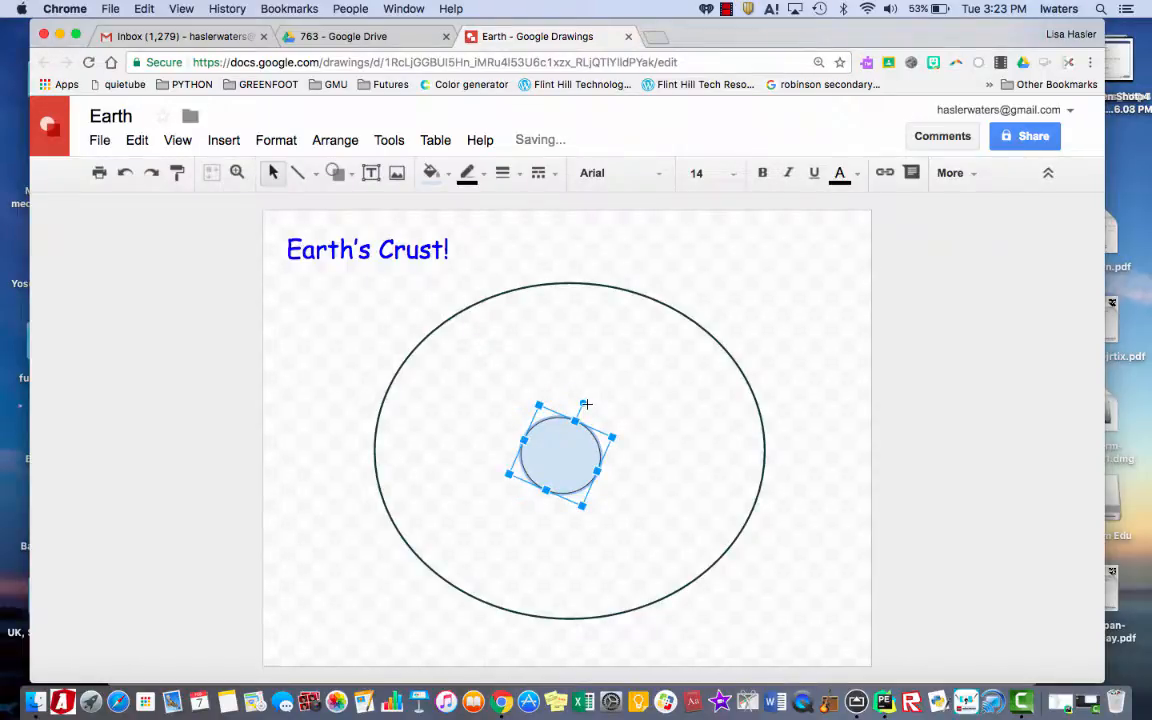
left_click(125, 172)
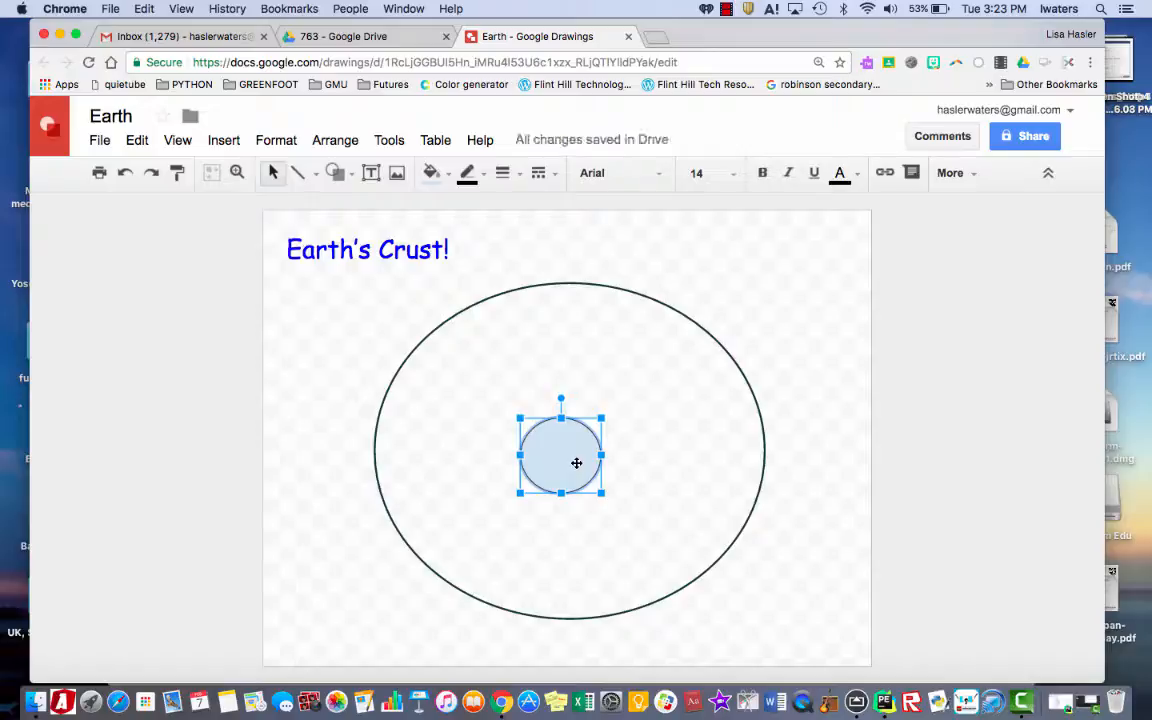
Step: Fill the small central circle with red, nudge it slightly right, and make its outline transparent
left_click(432, 173)
left_click(459, 260)
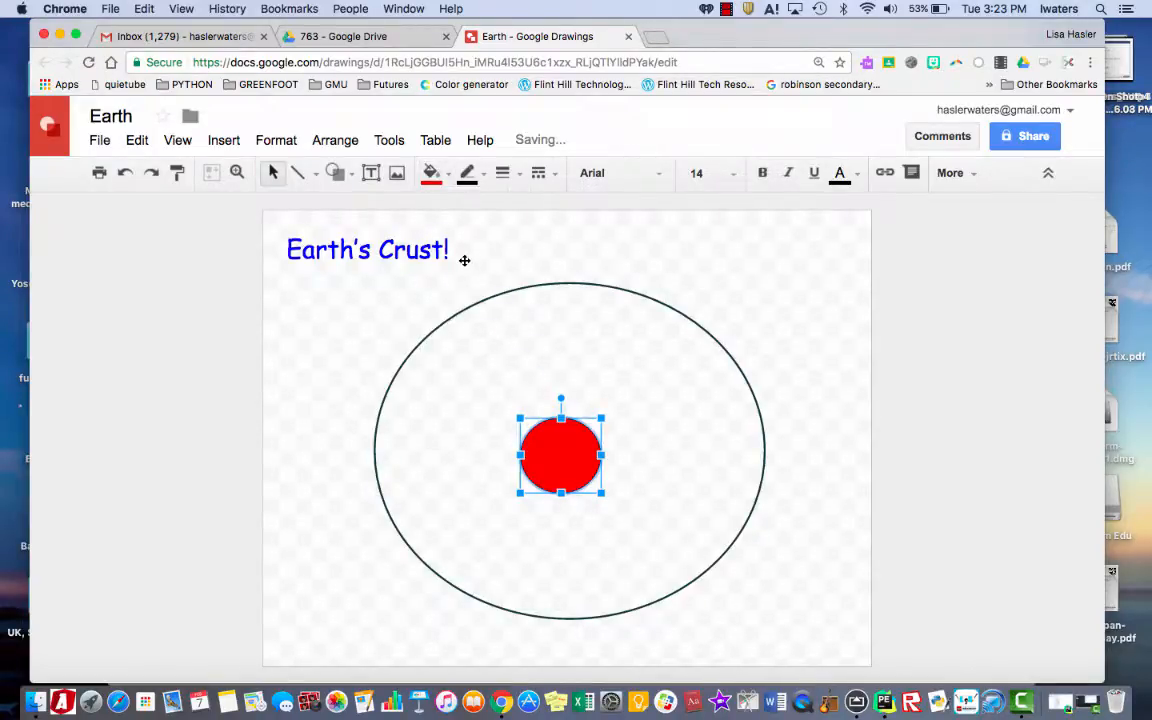
key("Right")
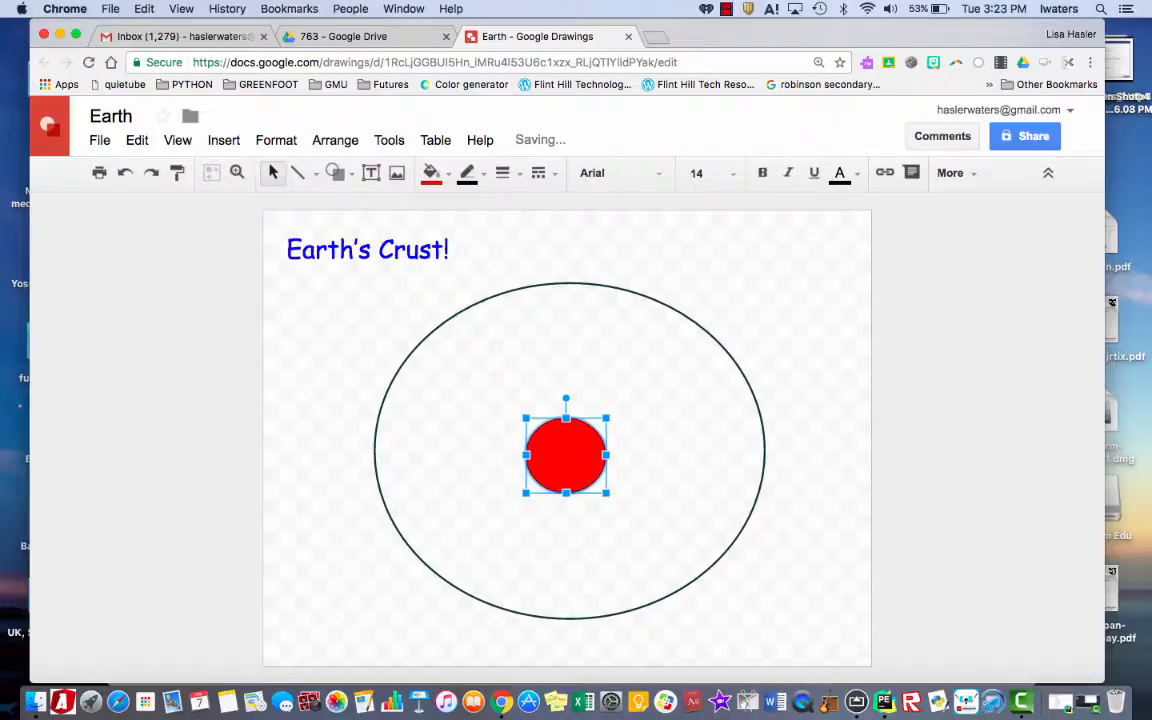
left_click(483, 172)
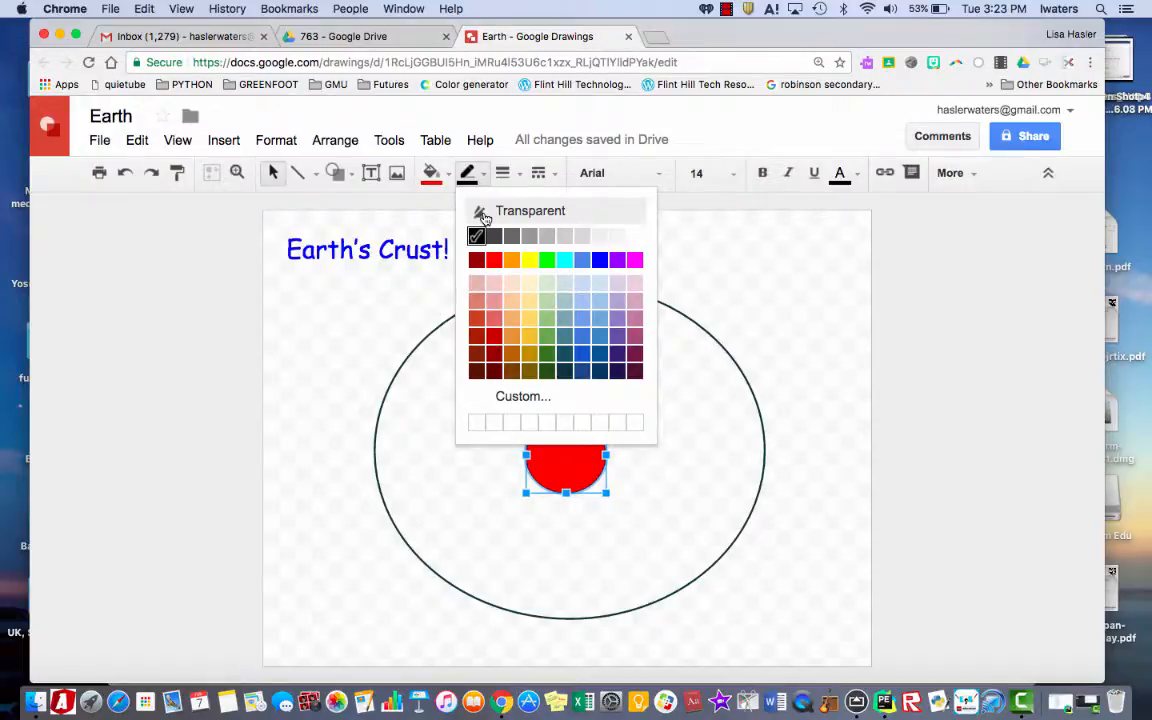
left_click(483, 215)
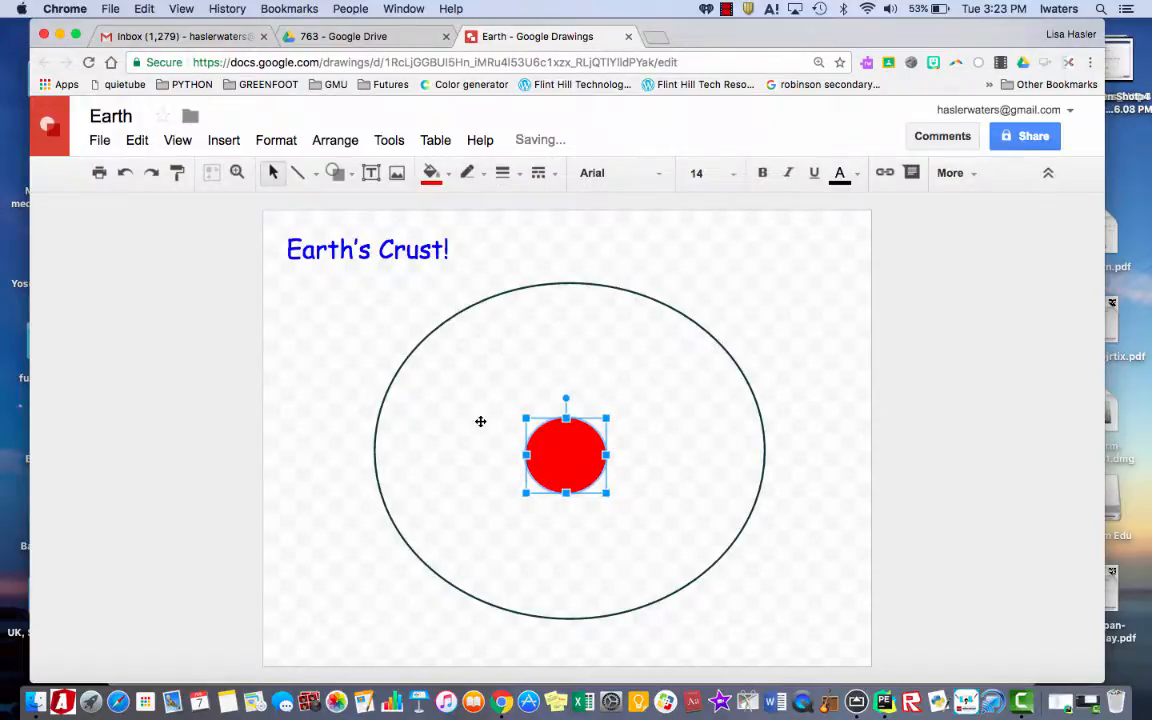
Step: Draw a medium oval over the red circle, extending past it on all sides, and fill it with orange
left_click(345, 173)
mouse_move(347, 206)
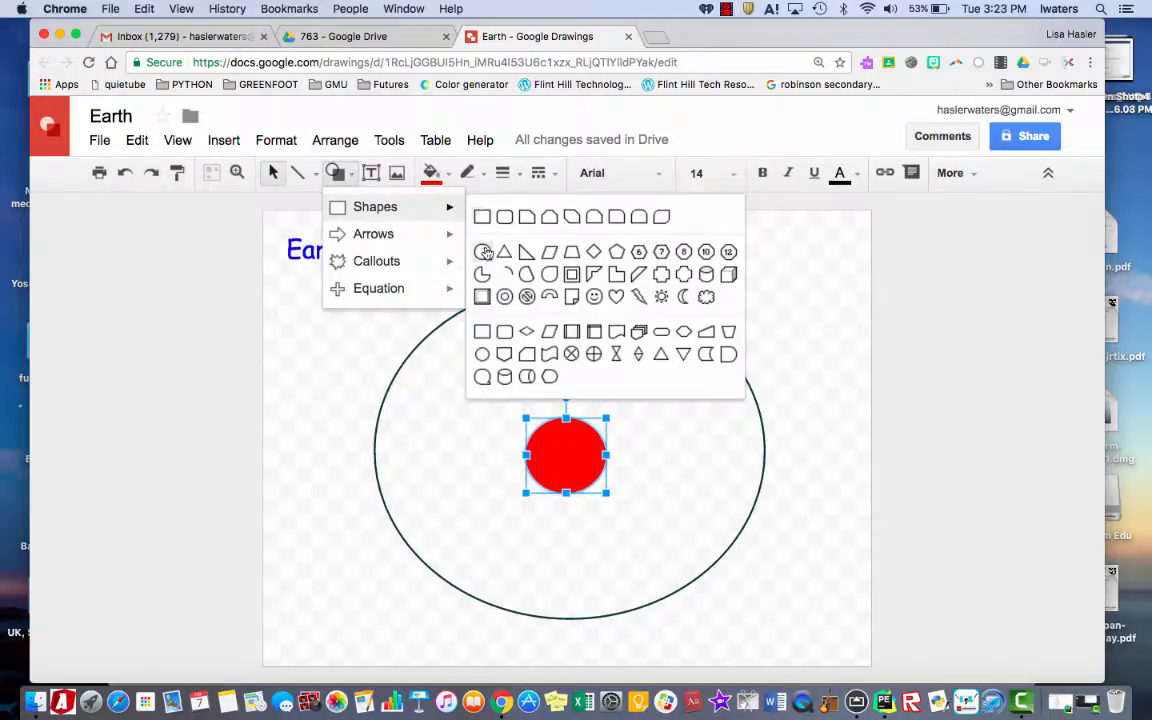
left_click(484, 248)
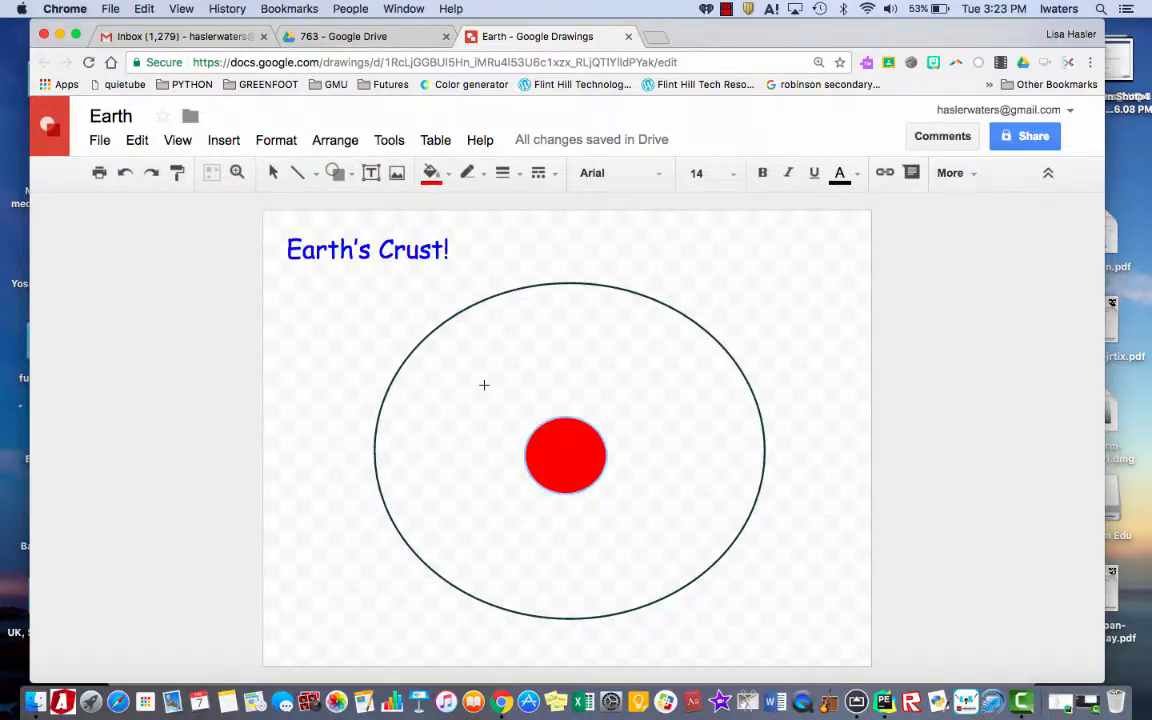
left_click_drag(484, 386, 652, 535)
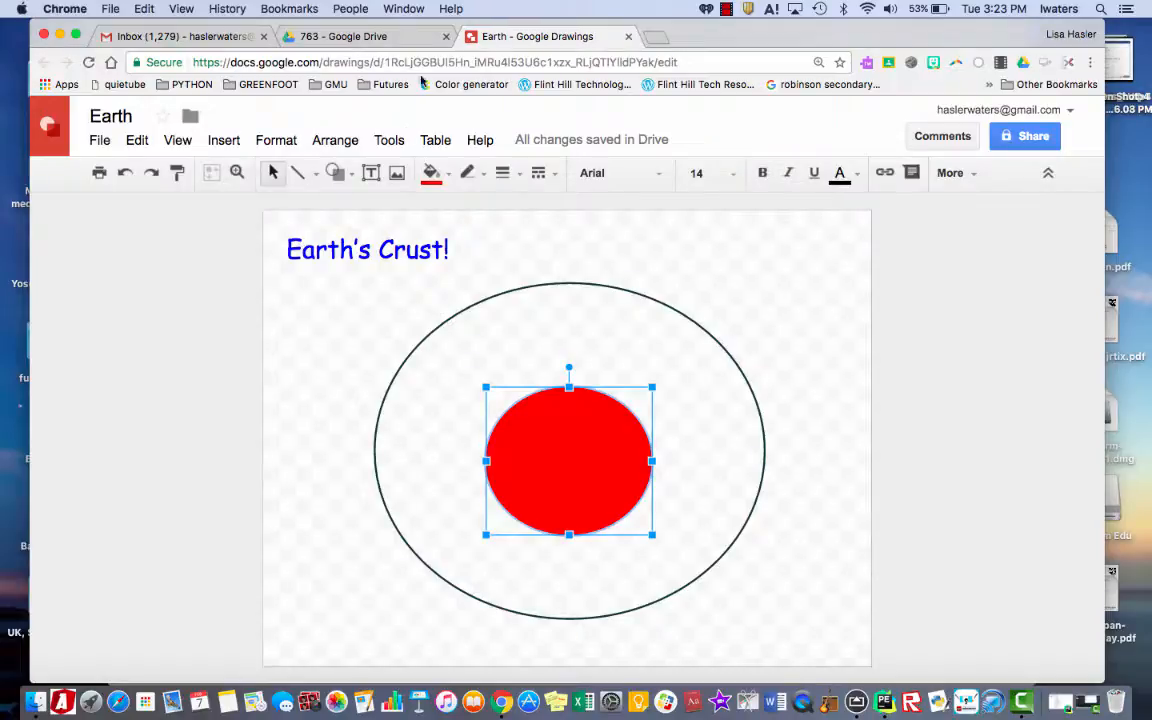
left_click(431, 172)
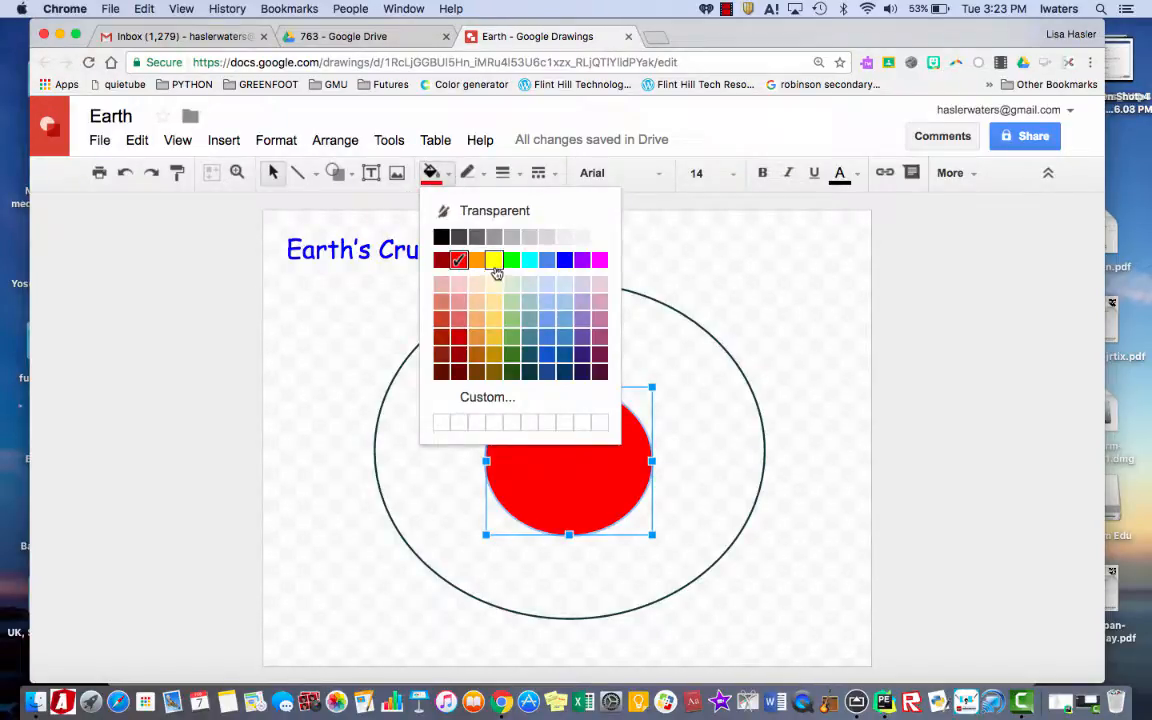
left_click(476, 261)
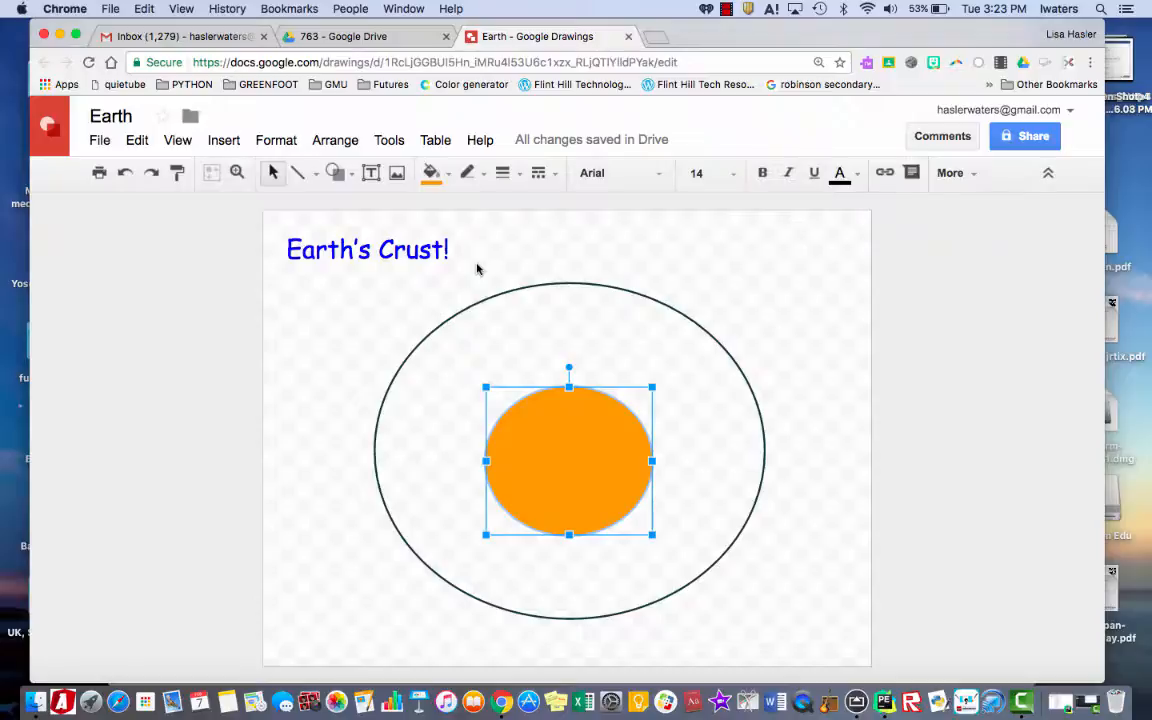
Step: Send the orange oval to the back and nudge it so it is centred around the red circle
left_click(348, 142)
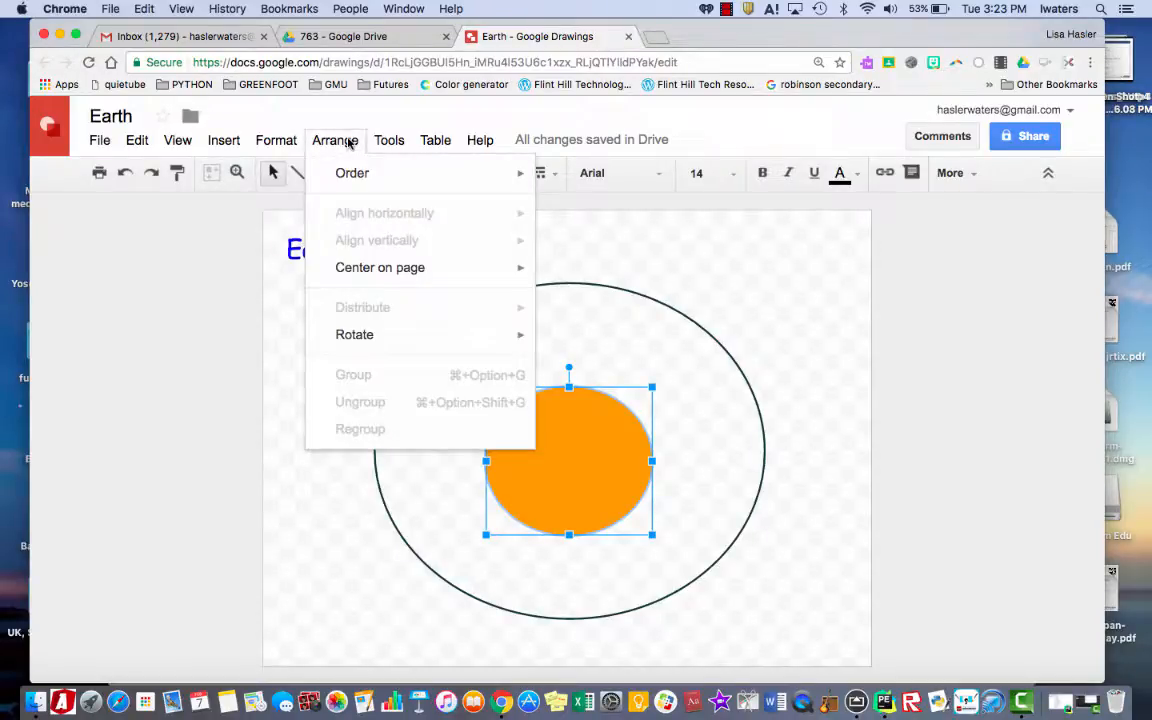
mouse_move(404, 172)
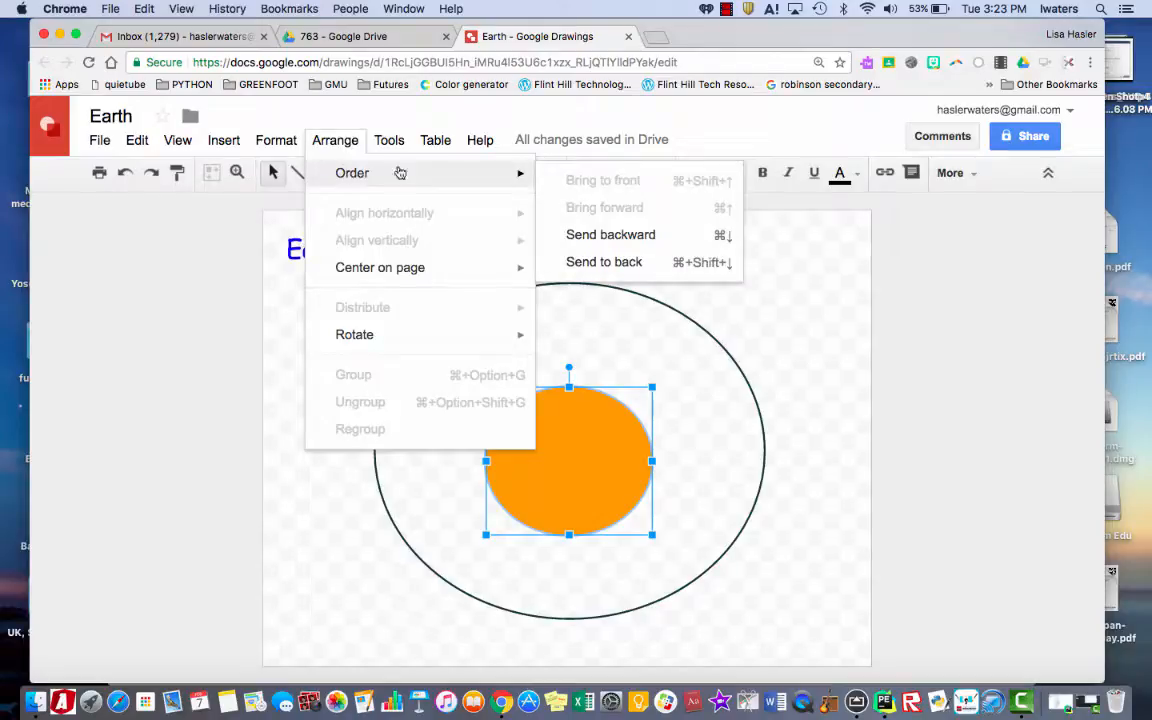
left_click(591, 265)
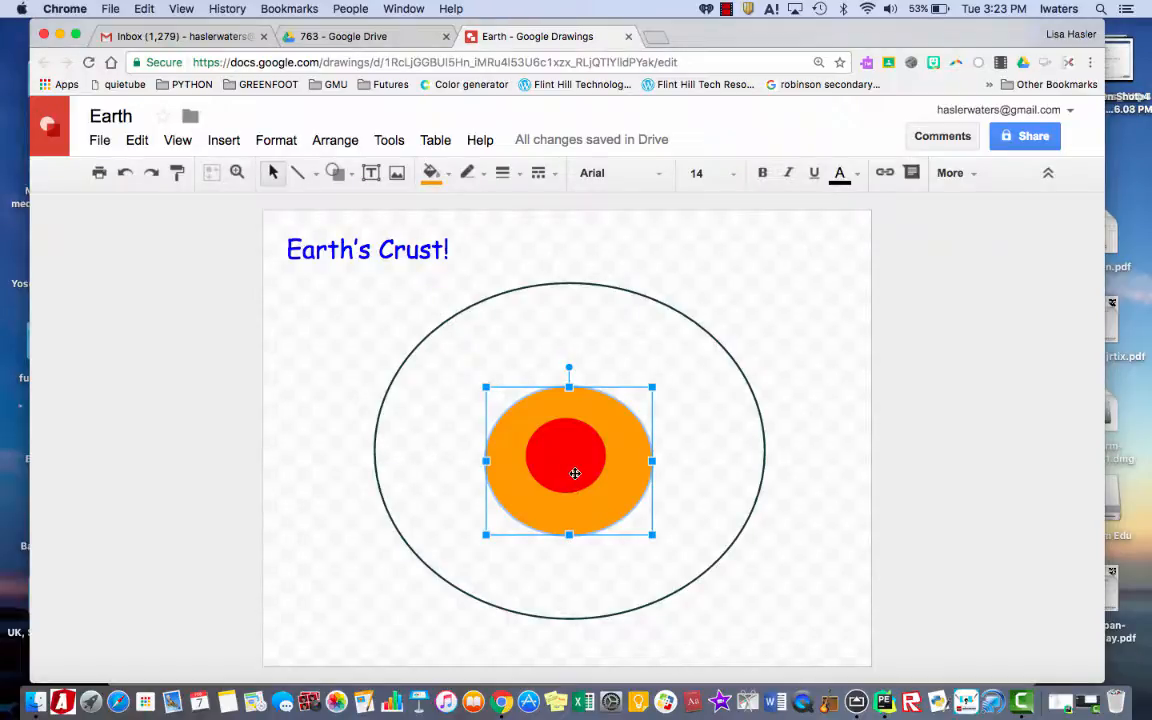
key("Left")
key("Up")
key("Right")
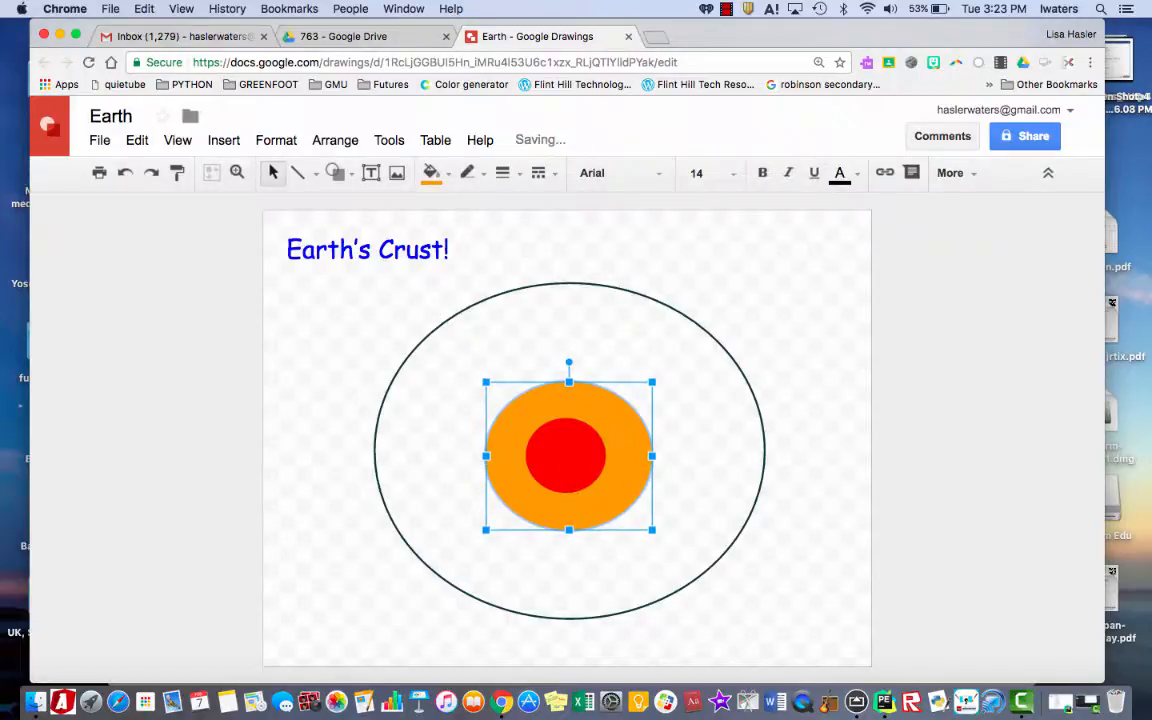
left_click(316, 280)
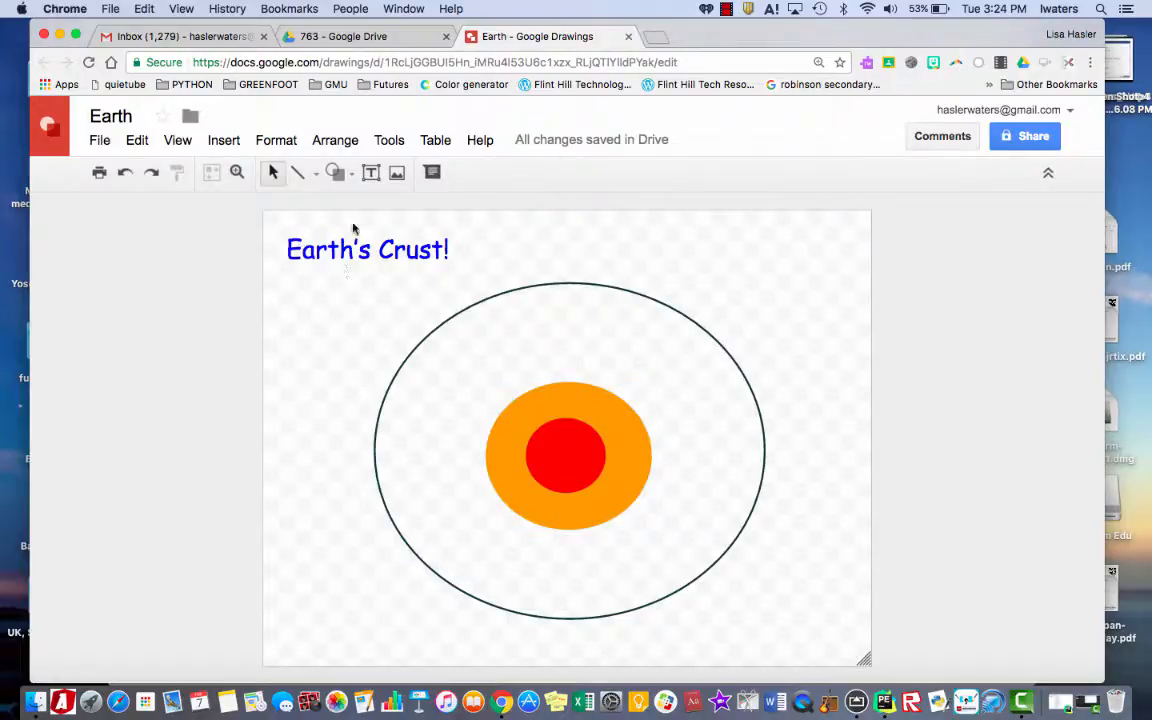
Step: Draw a larger oval covering the orange one, then enlarge and nudge it to sit centred within the outlined oval
left_click(340, 175)
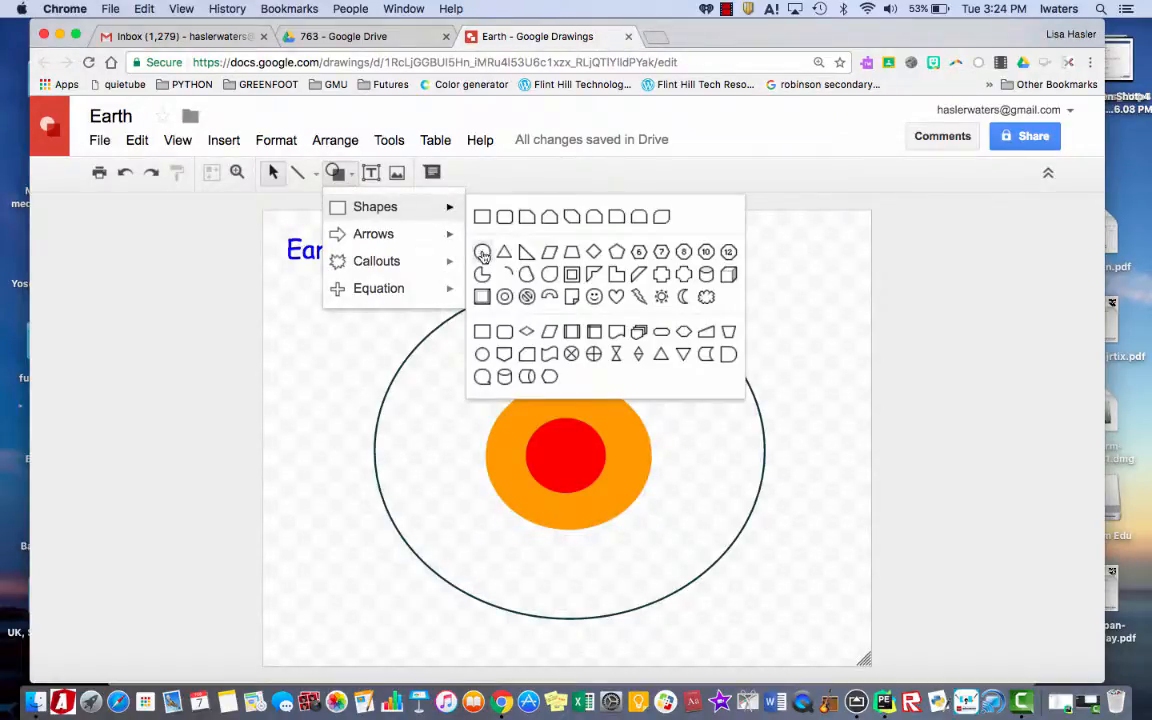
left_click(478, 249)
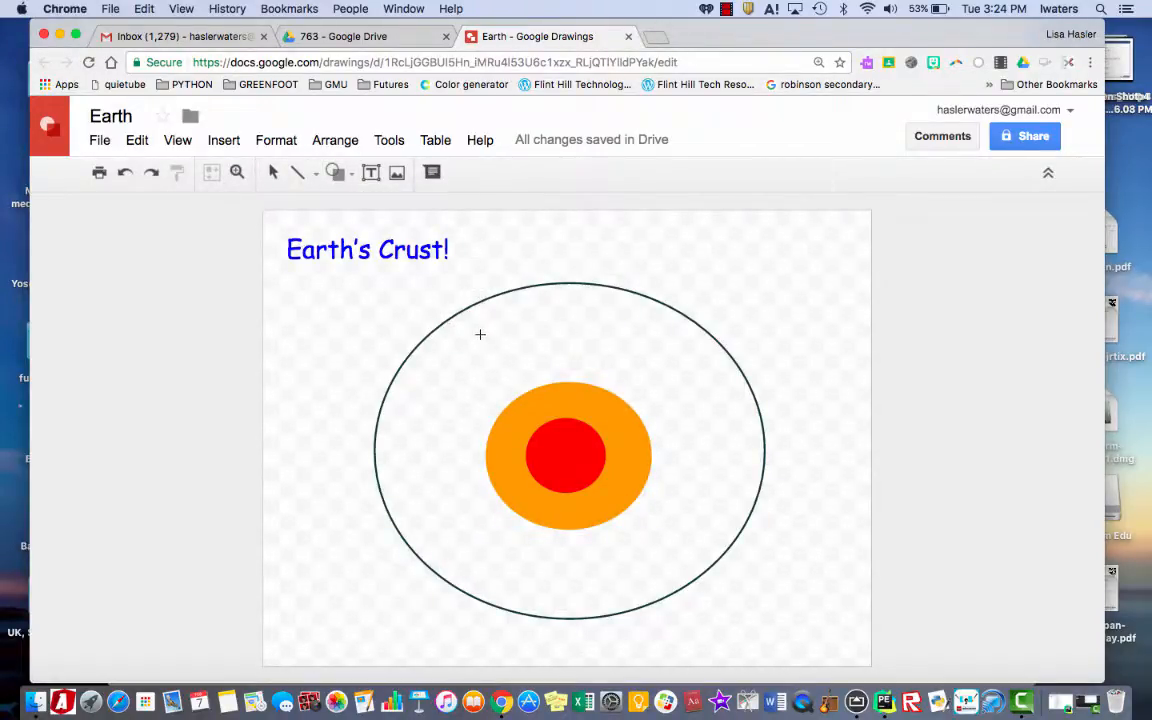
left_click_drag(480, 334, 697, 572)
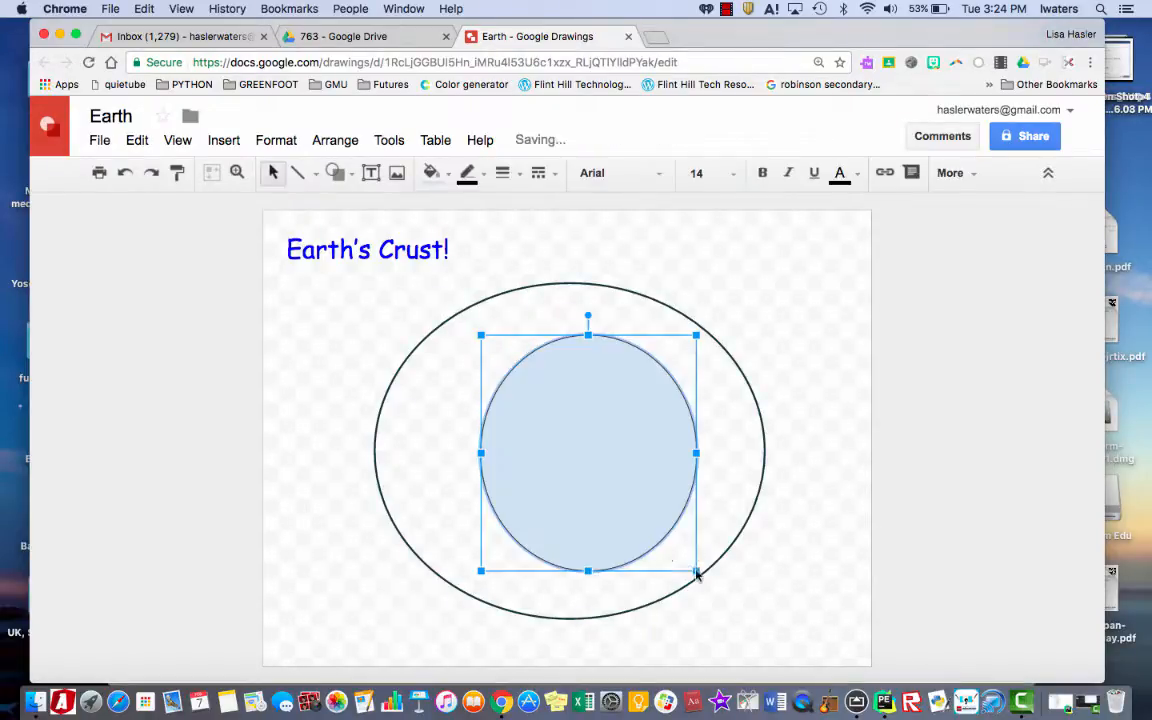
left_click_drag(480, 453, 443, 452)
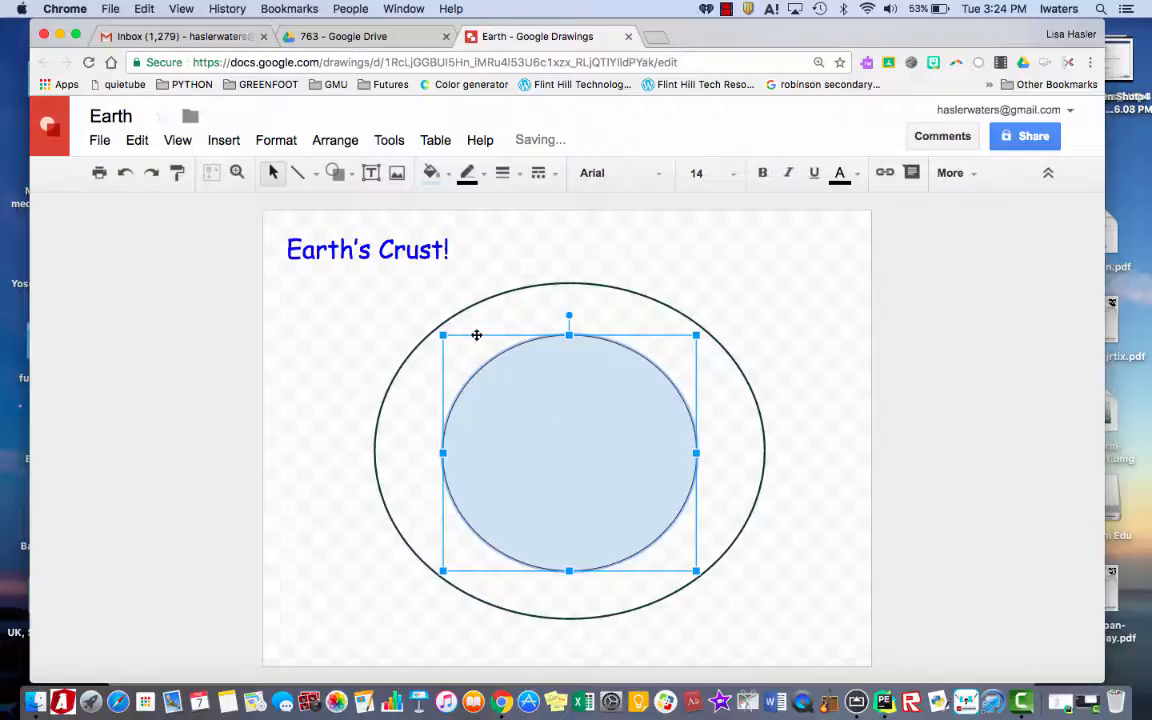
left_click_drag(443, 335, 416, 304)
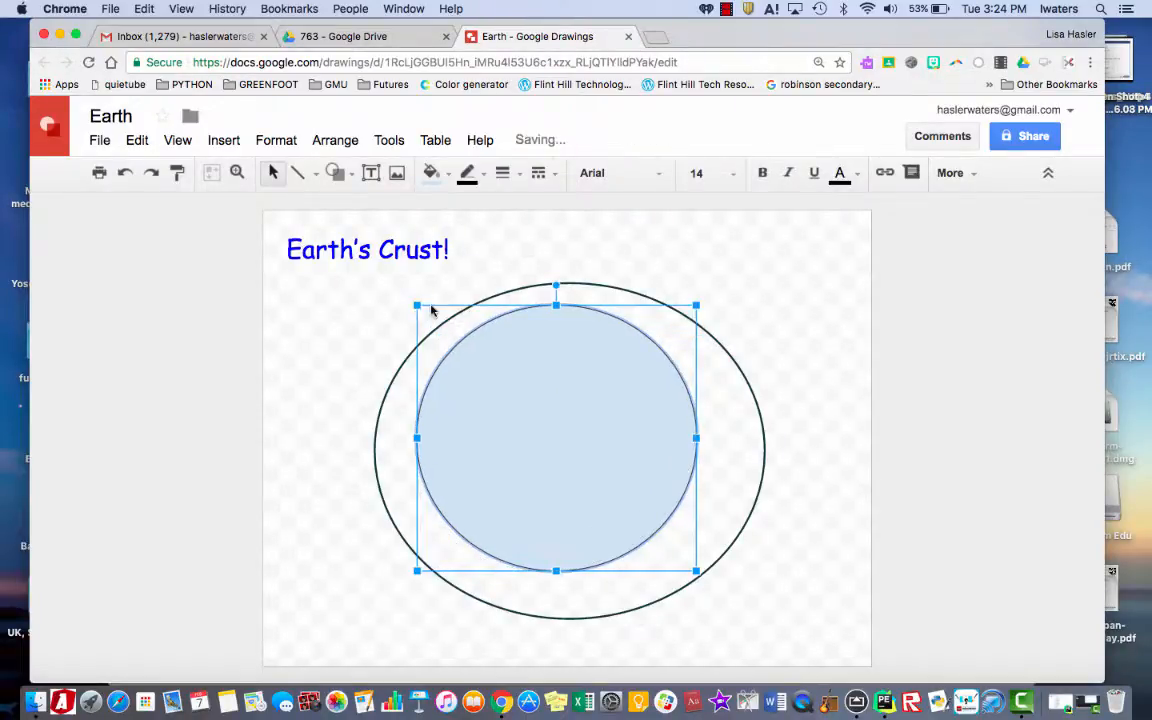
key("Down")
key("Down")
key("Right")
key("Right")
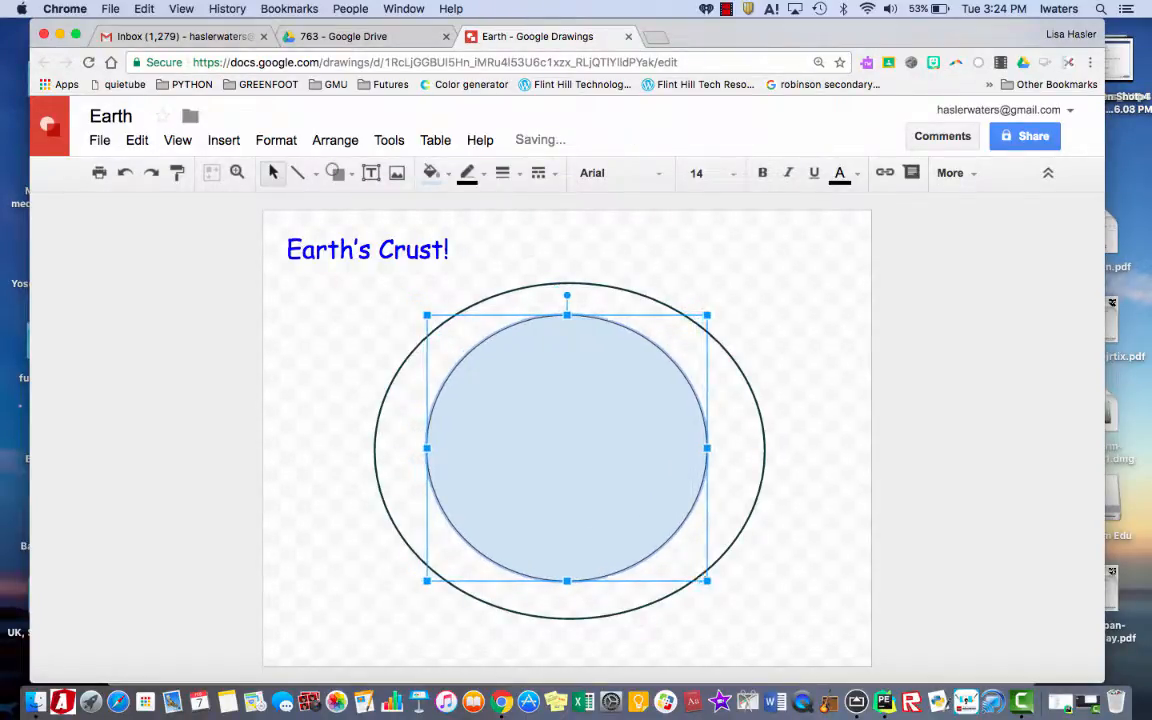
Step: Fill the new large oval with yellow and make its outline transparent
left_click(432, 172)
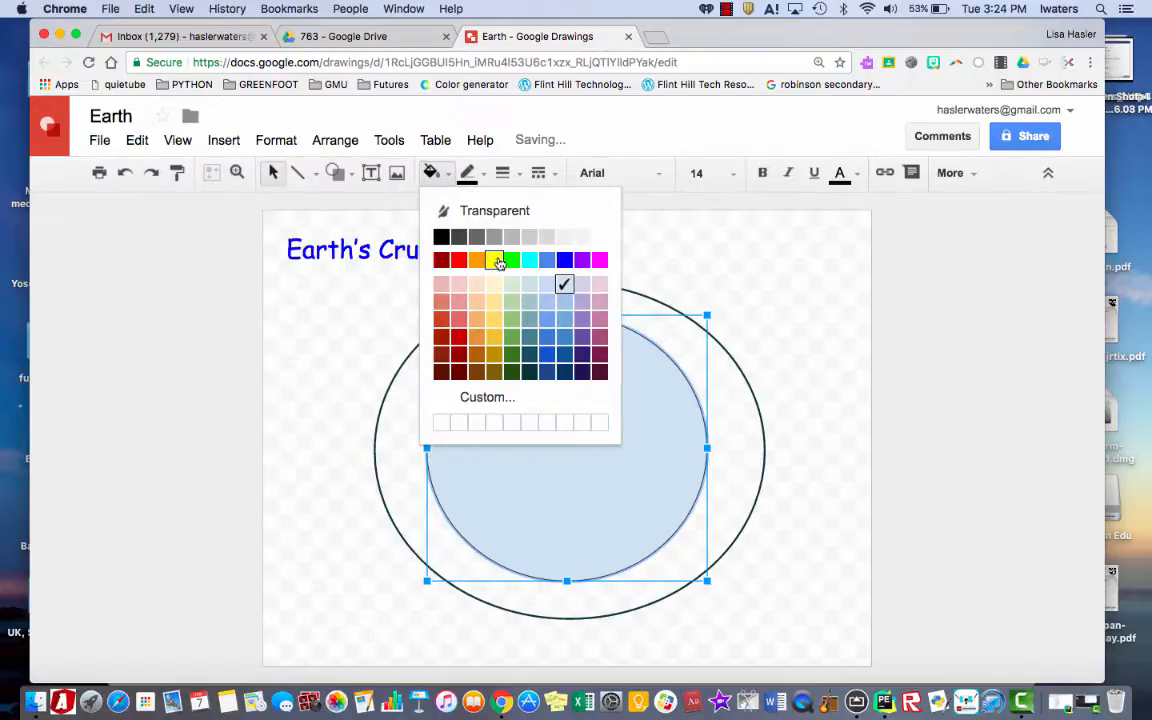
left_click(494, 260)
left_click(466, 172)
left_click(500, 209)
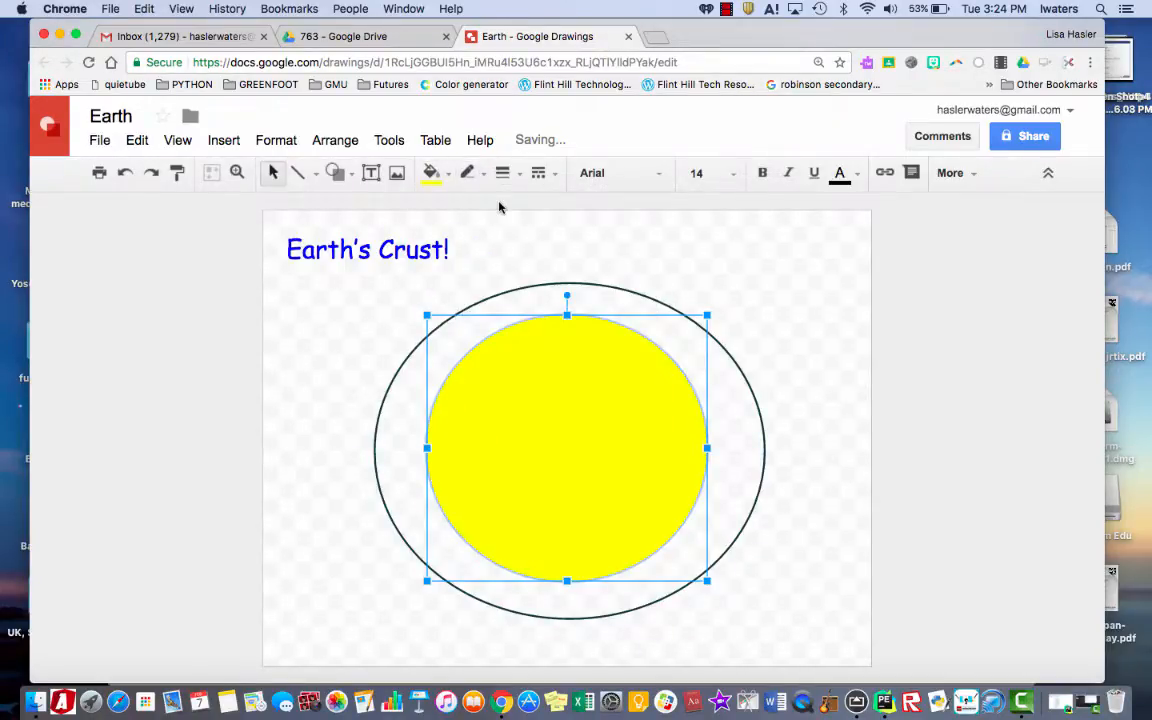
Step: Send the yellow oval to the back, behind the orange and red ones, and deselect it
left_click(335, 141)
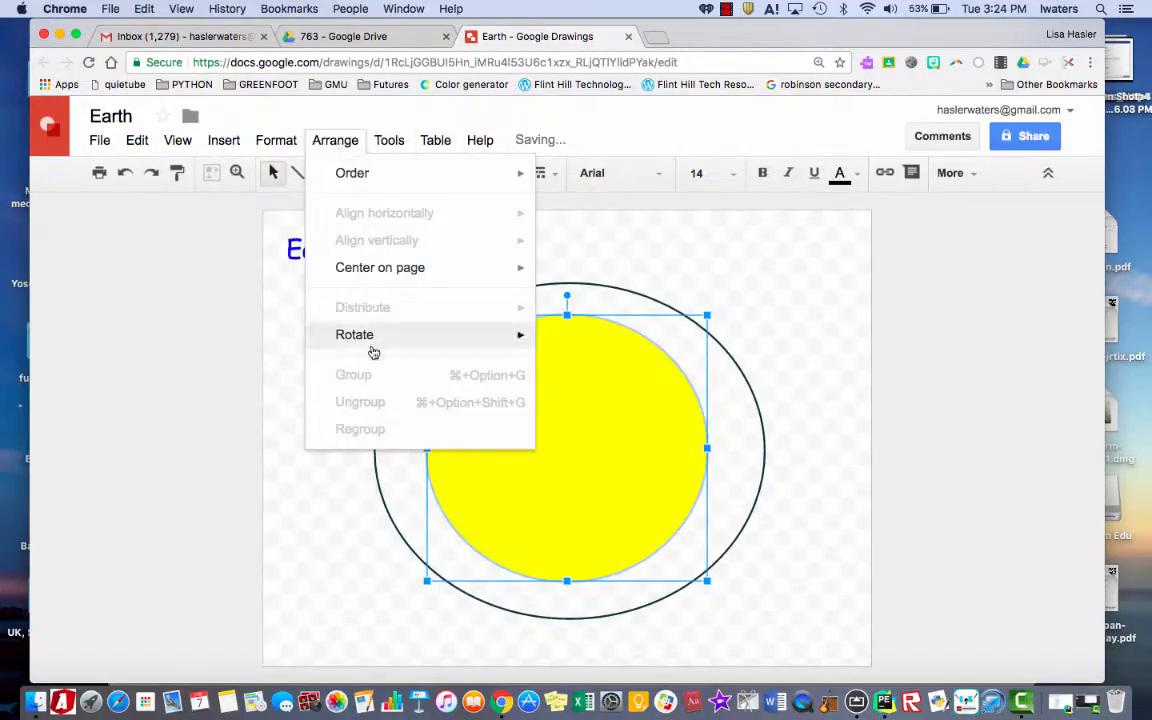
mouse_move(400, 176)
left_click(589, 262)
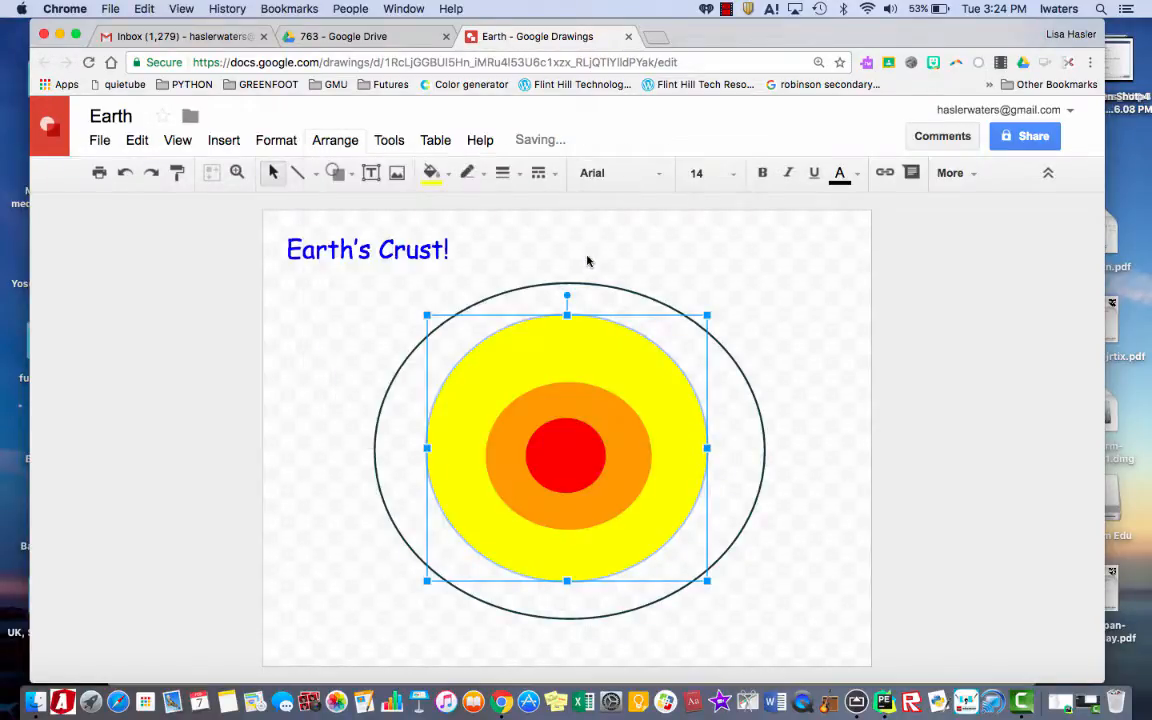
left_click(809, 452)
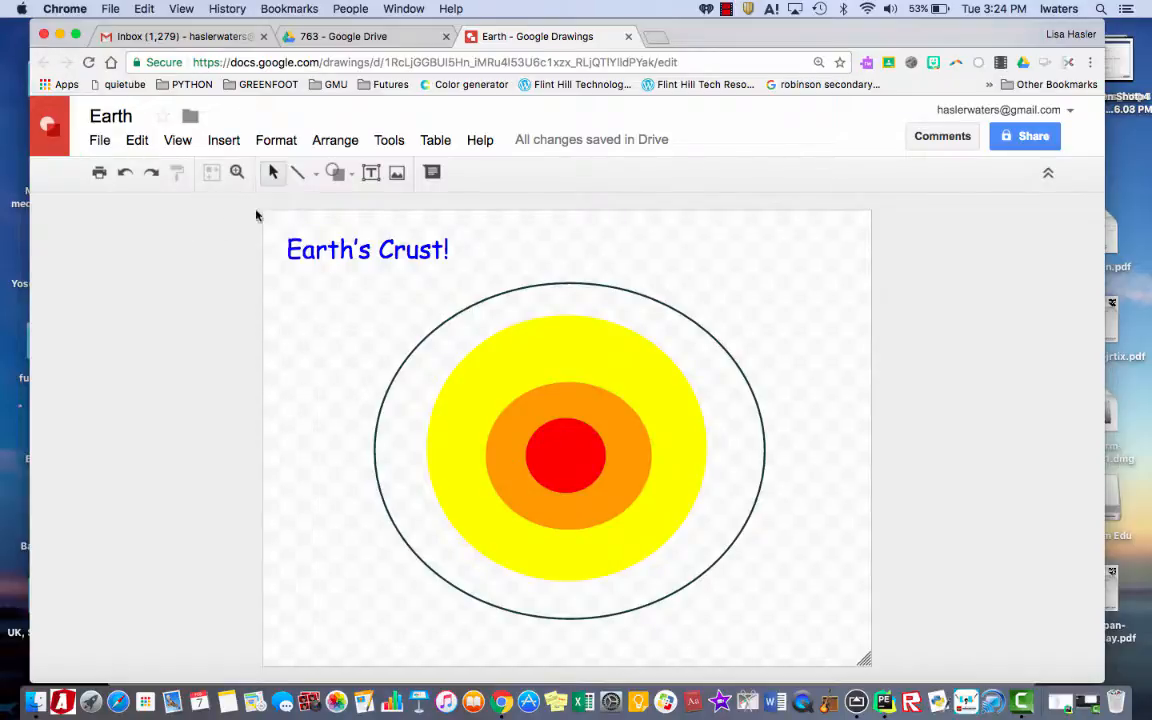
Step: Copy the "Earth's Crust!" title text and paste it as a new text box below the title
left_click(274, 234)
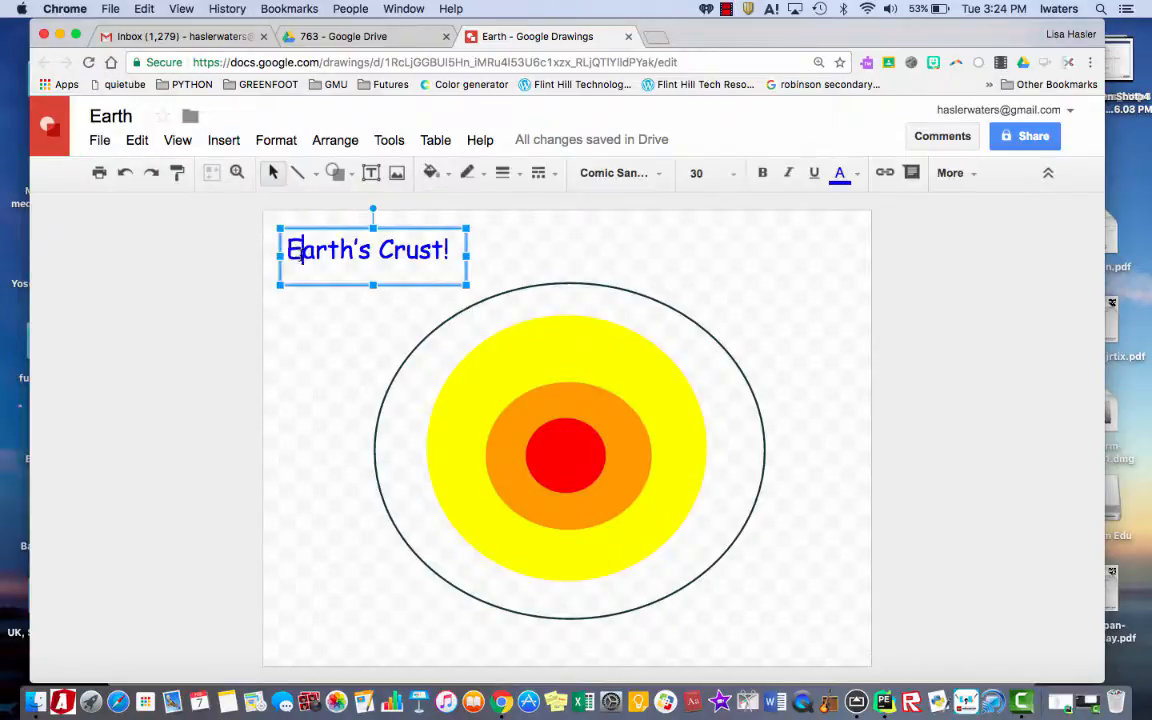
left_click_drag(288, 245, 449, 234)
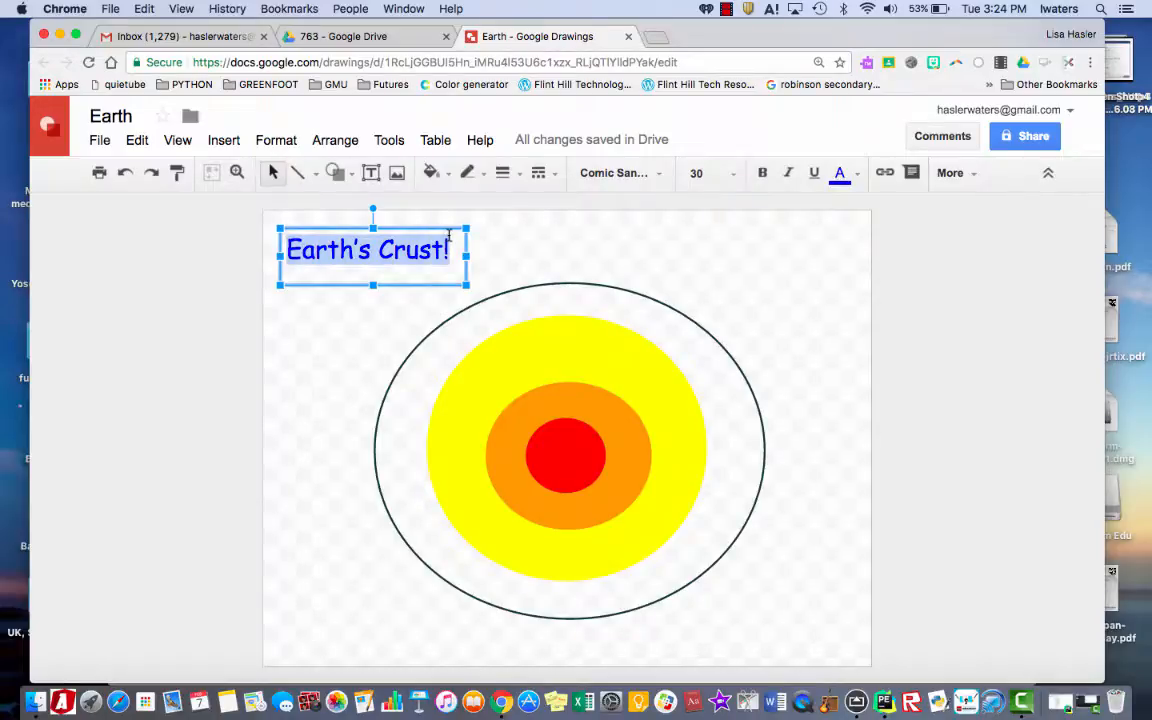
key("super+c")
left_click(331, 312)
key("super+v")
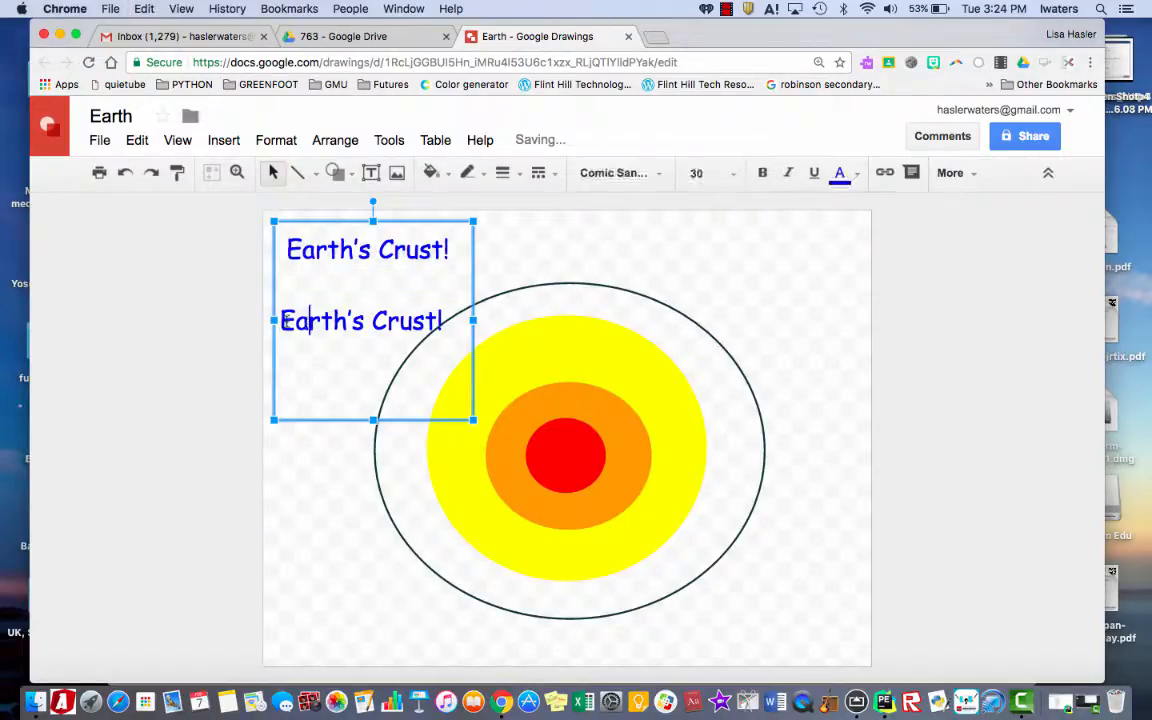
Step: Shorten the pasted "Earth's Crust!" text box and move it to the upper-right area of the drawing, beside the outlined oval
left_click_drag(372, 420, 370, 311)
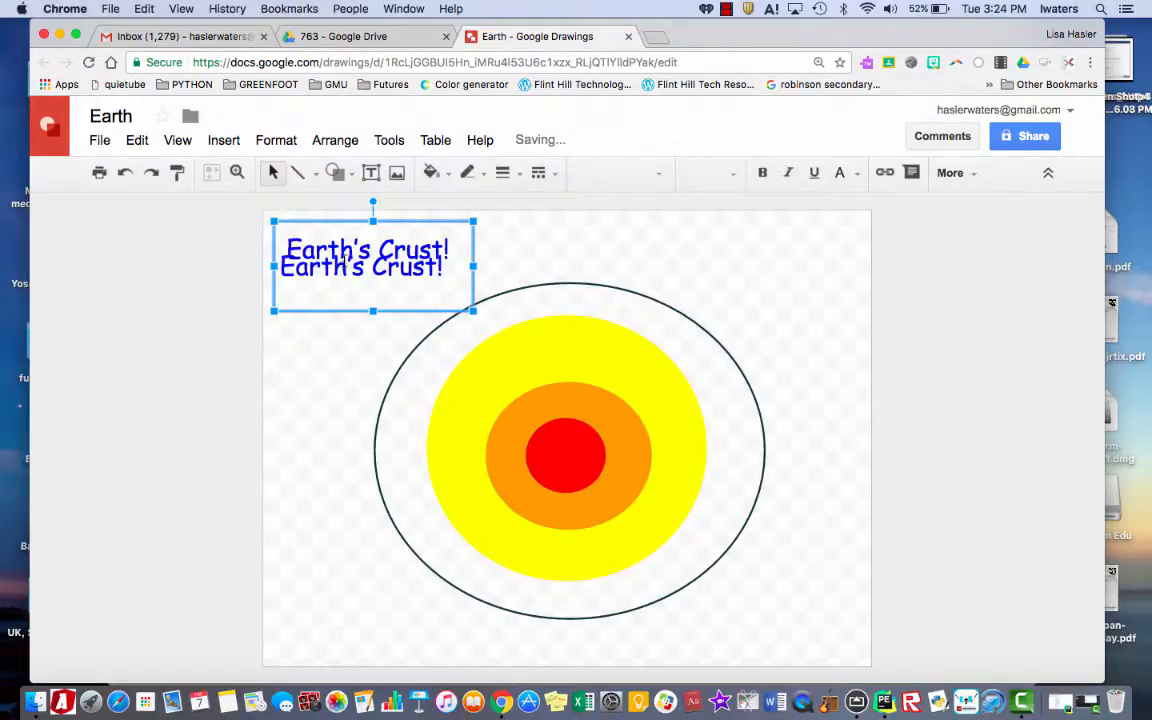
left_click_drag(338, 224, 760, 240)
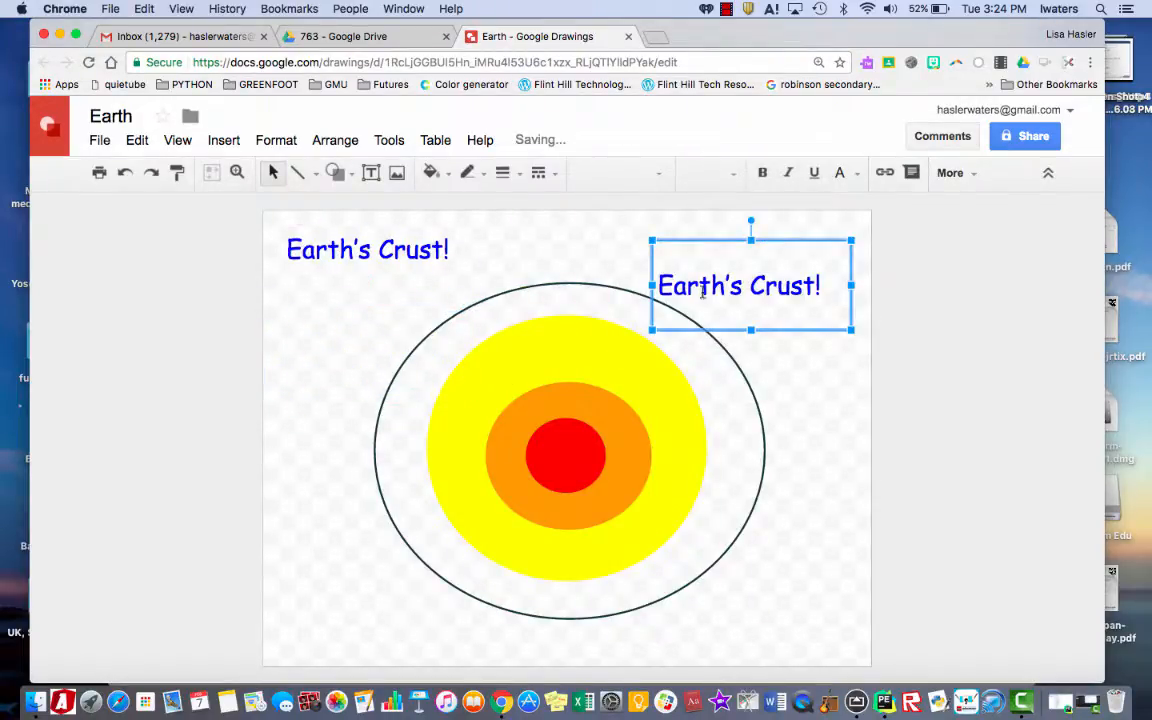
Step: Replace the text in the copied box at the drawing's upper right with "Mantel"
left_click(703, 290)
left_click_drag(656, 285, 830, 285)
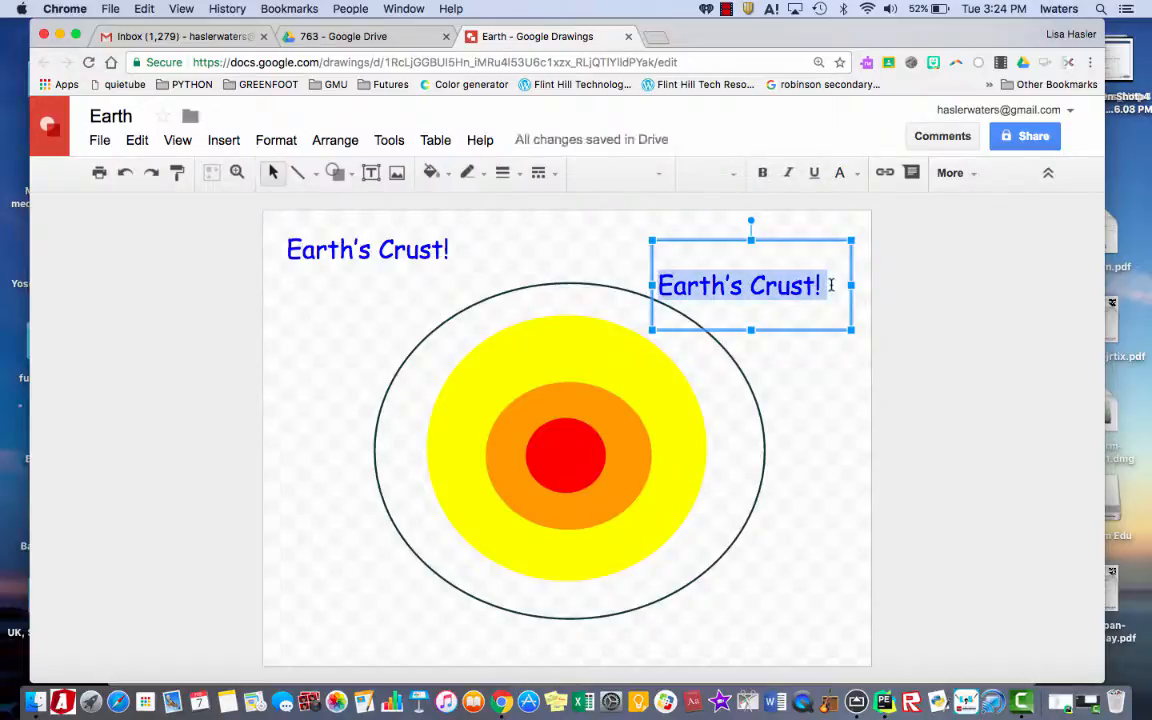
type("Mantel")
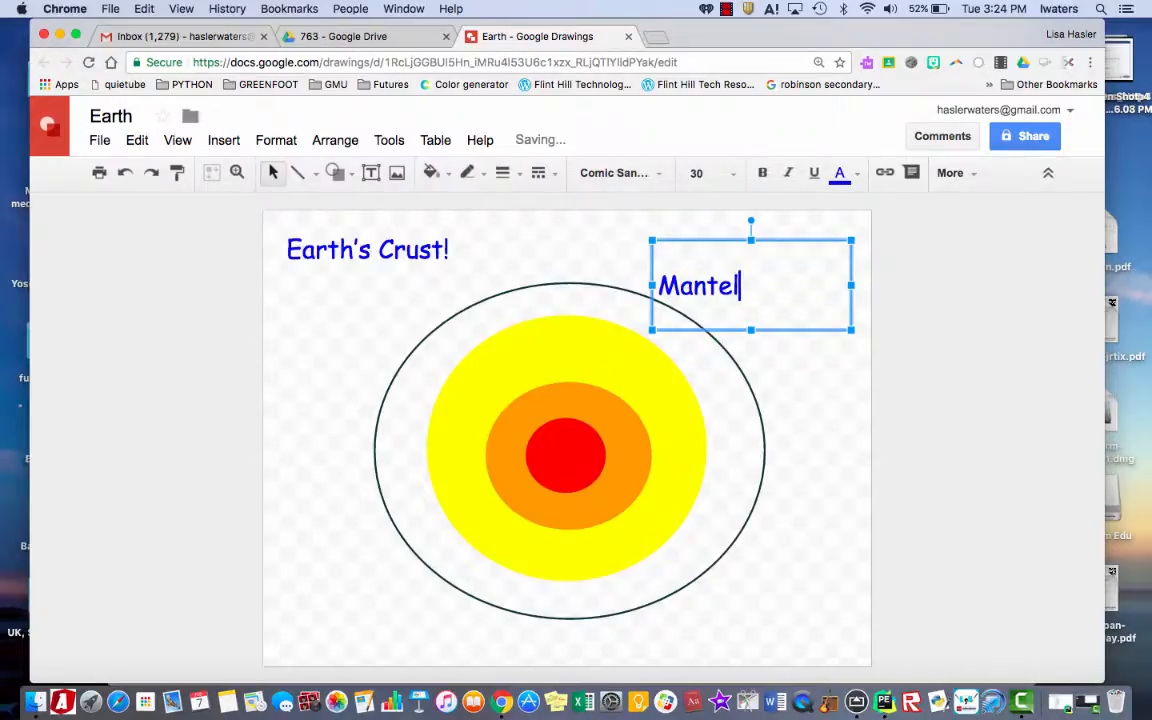
Step: Select the whole "Mantel" label text and open its font size choices
left_click_drag(751, 285, 656, 280)
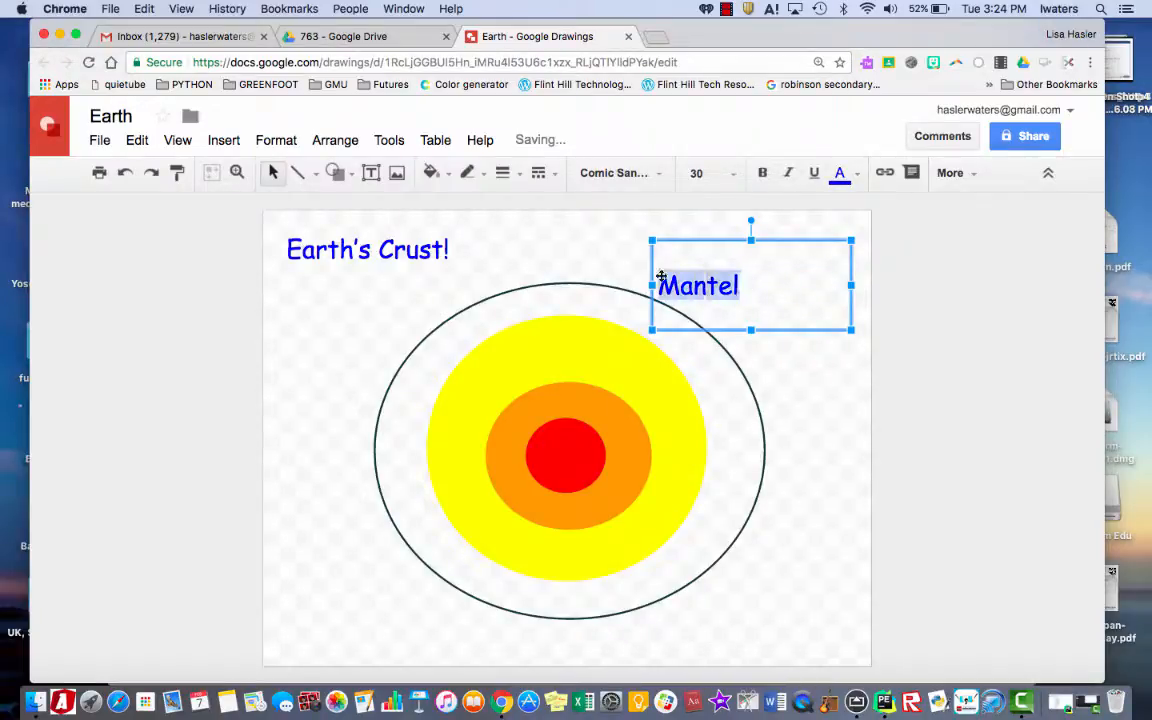
left_click(730, 174)
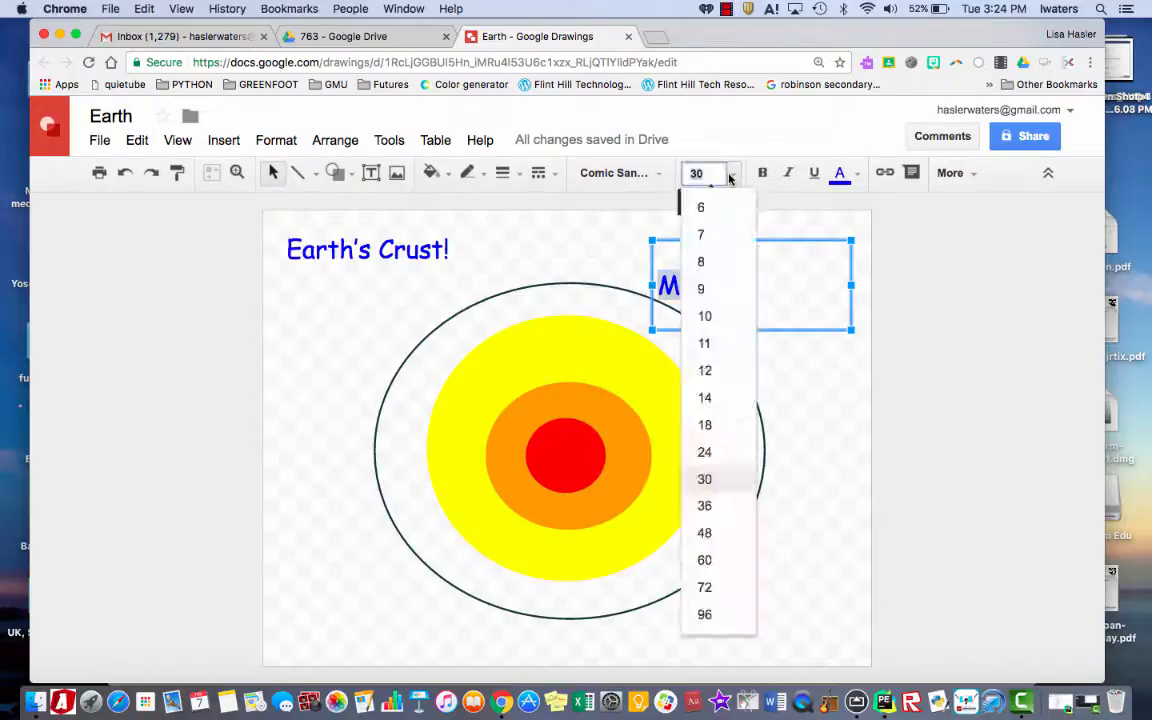